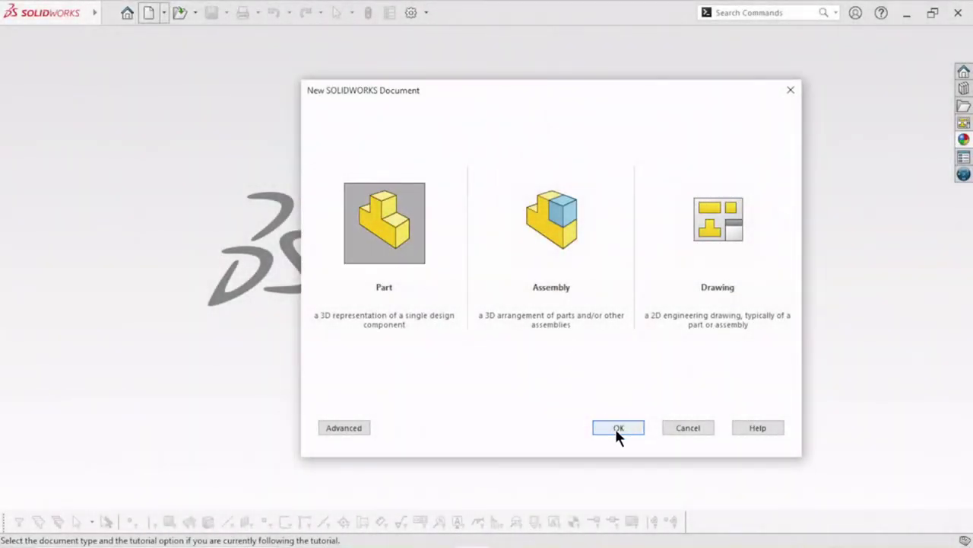
Create a new part document and apply the Plain White scene to the viewport.
{"action": "left_click", "coordinate": [616, 427]}
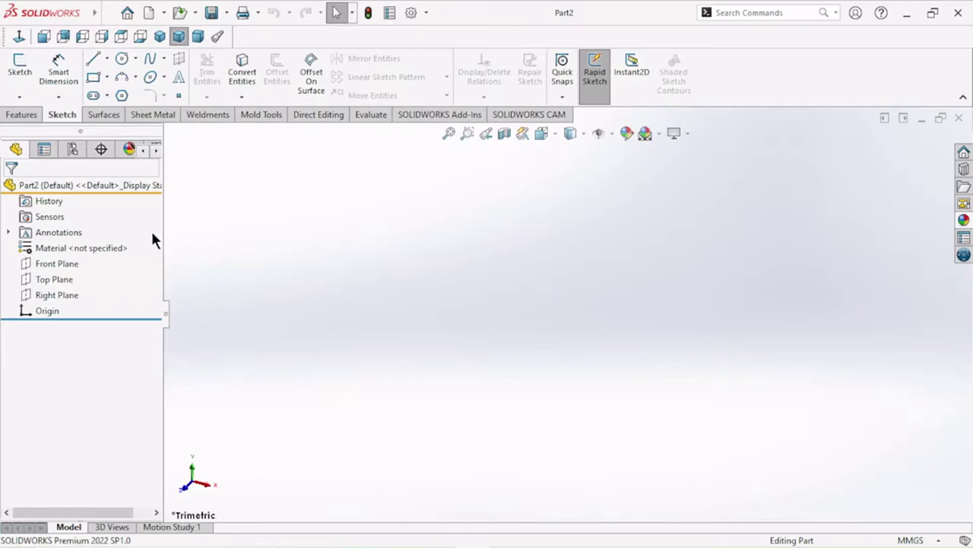
{"action": "left_click", "coordinate": [659, 134]}
{"action": "left_click", "coordinate": [649, 159]}
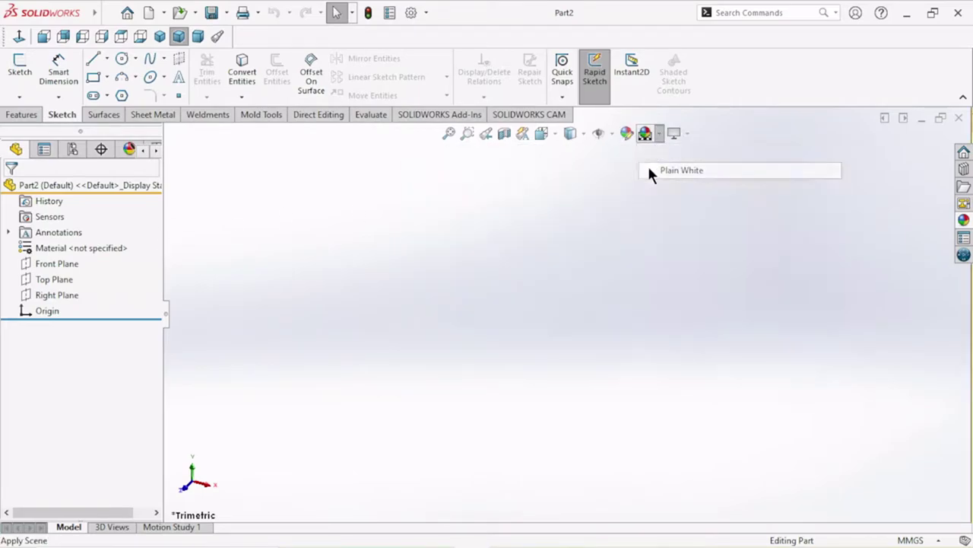
{"action": "left_click", "coordinate": [60, 264]}
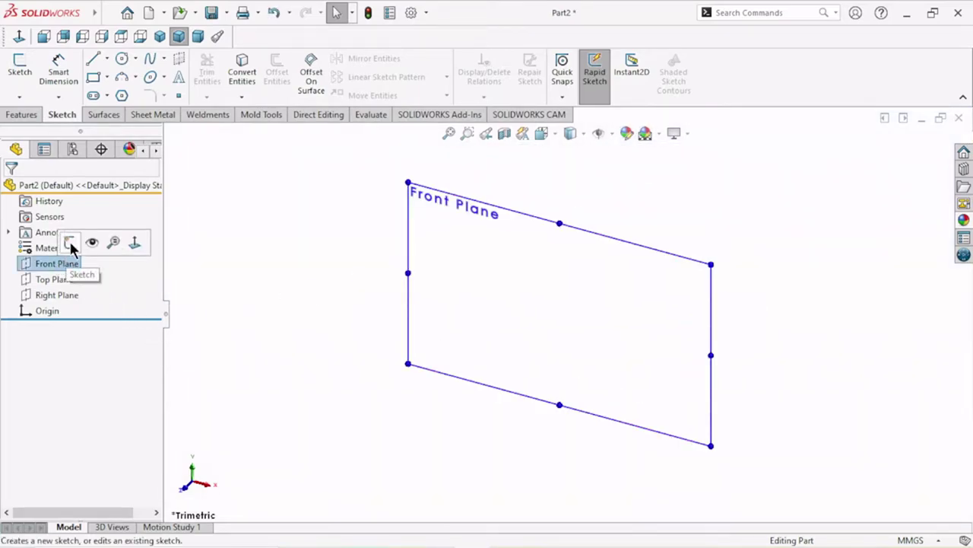
On the Front Plane, draw a center rectangle anchored at the origin.
{"action": "left_click", "coordinate": [67, 244]}
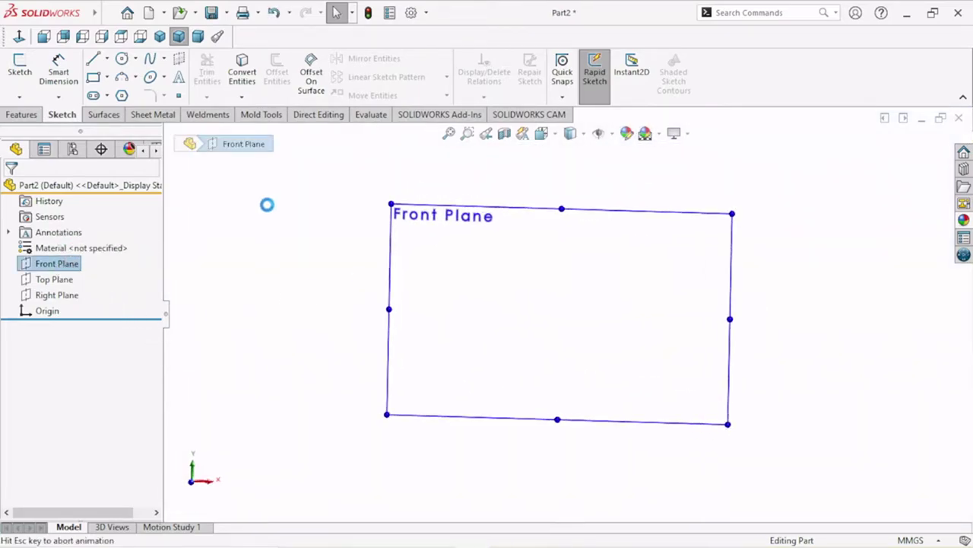
{"action": "left_click", "coordinate": [108, 77]}
{"action": "left_click", "coordinate": [116, 112]}
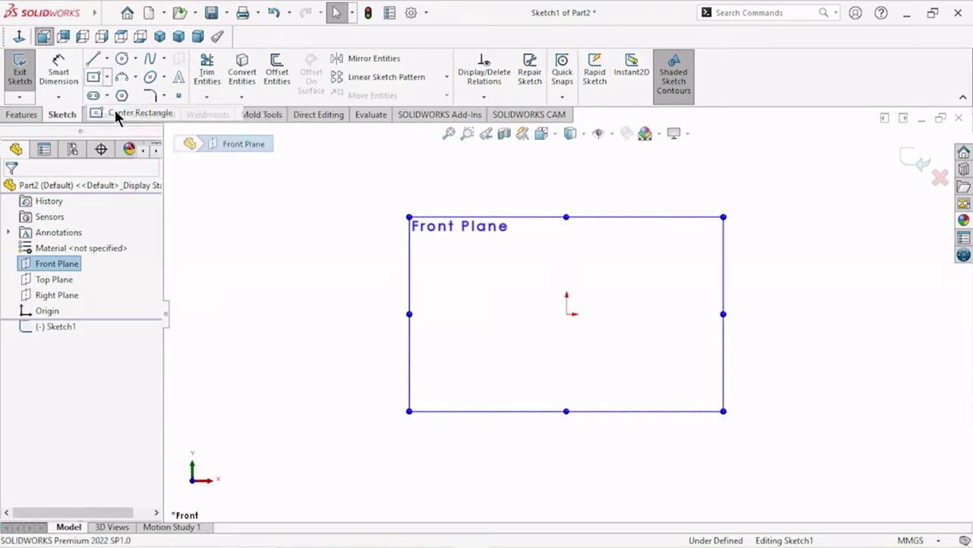
{"action": "left_click", "coordinate": [566, 313]}
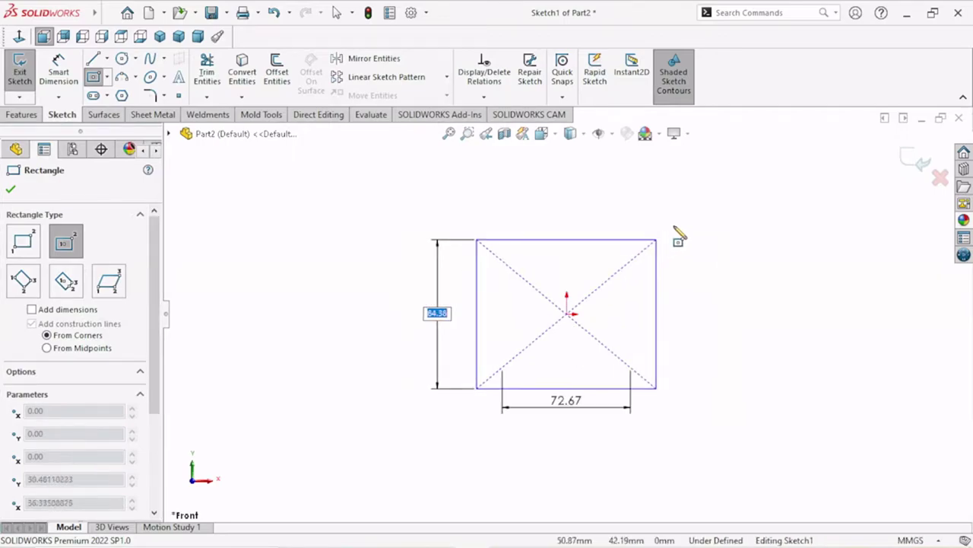
{"action": "left_click", "coordinate": [720, 178]}
{"action": "right_click", "coordinate": [769, 255]}
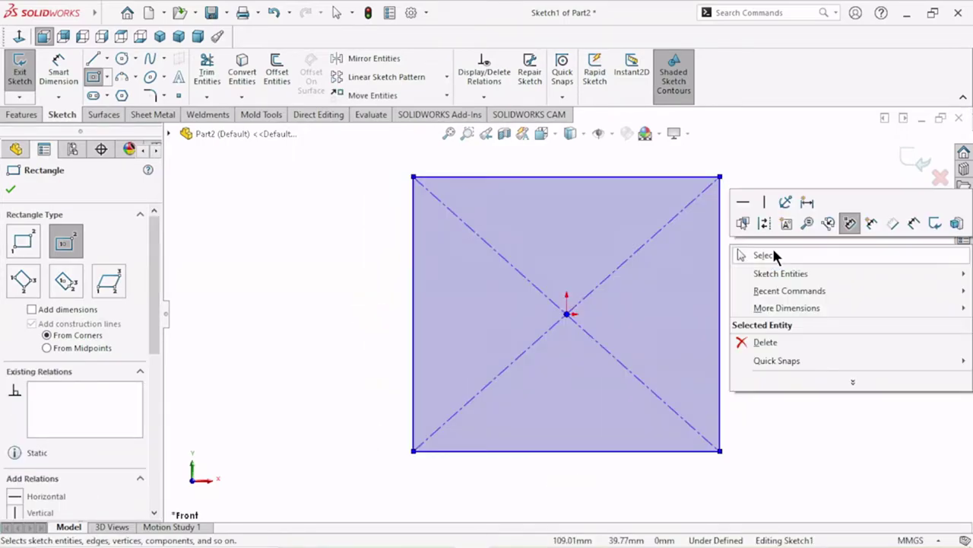
{"action": "left_click", "coordinate": [772, 254]}
Dimension the left side 100 mm and make the top and left edges equal.
{"action": "left_click", "coordinate": [60, 80]}
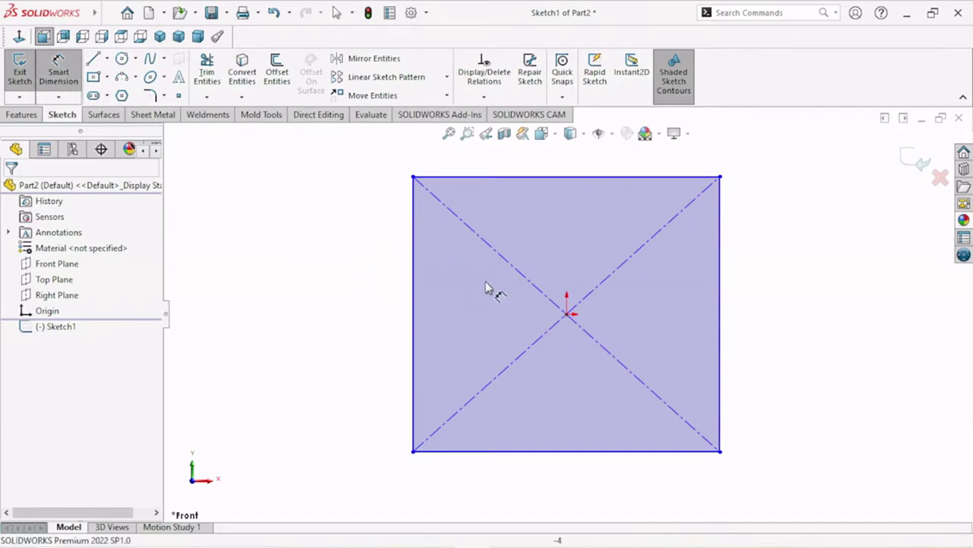
{"action": "left_click", "coordinate": [415, 303]}
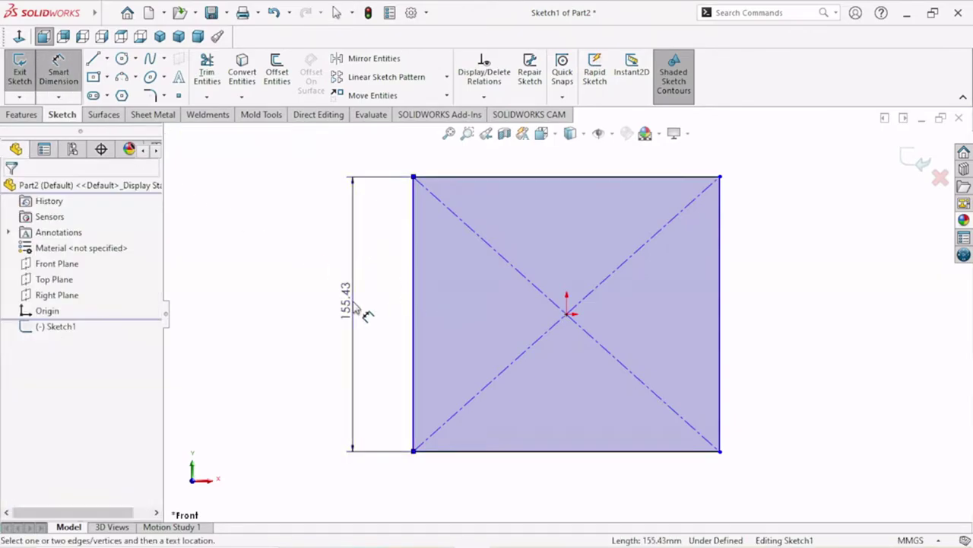
{"action": "left_click", "coordinate": [366, 314]}
{"action": "type", "text": "10"}
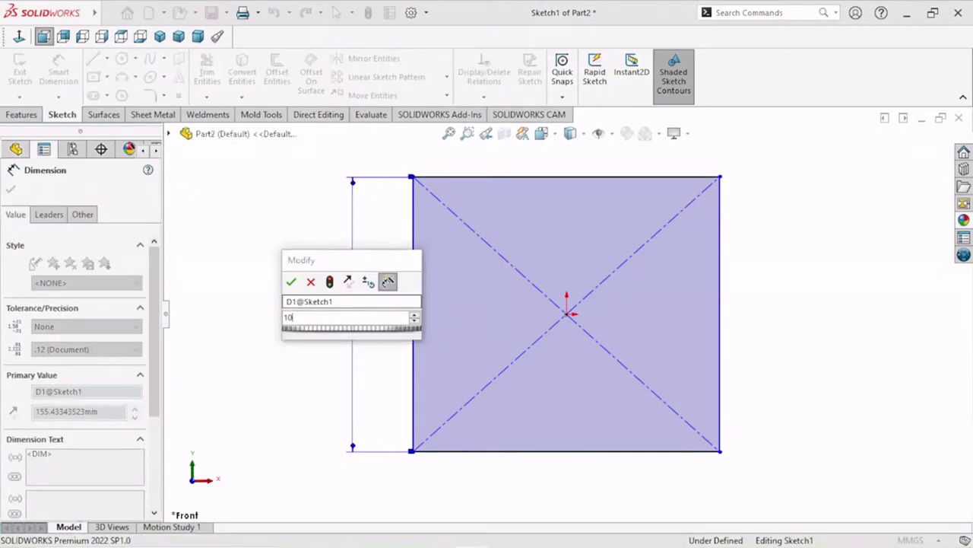
{"action": "type", "text": "0"}
{"action": "left_click", "coordinate": [290, 281]}
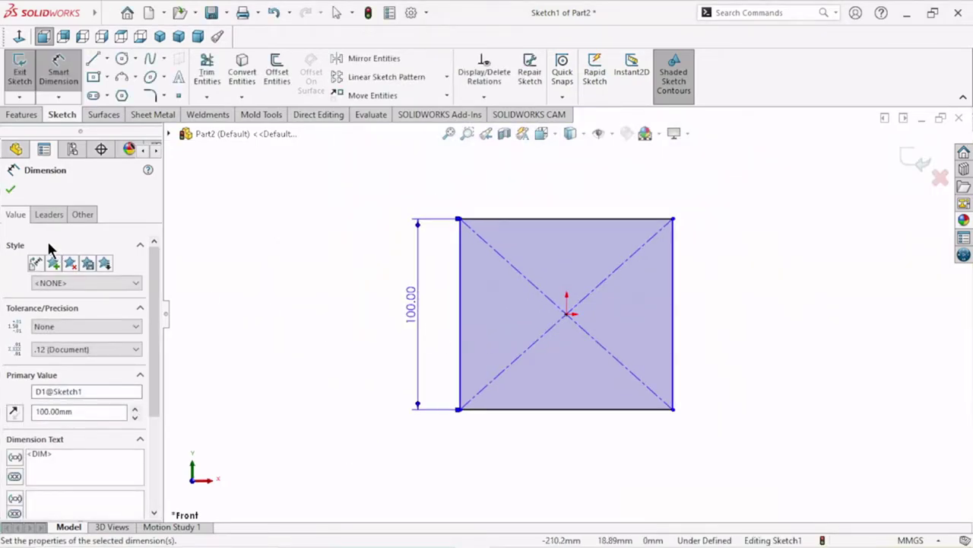
{"action": "left_click", "coordinate": [11, 190]}
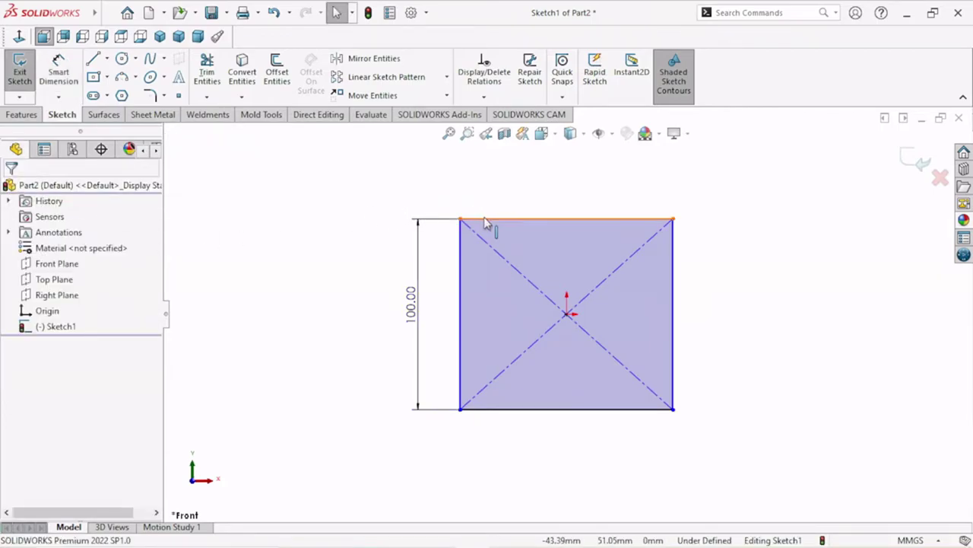
{"action": "left_click", "coordinate": [459, 266]}
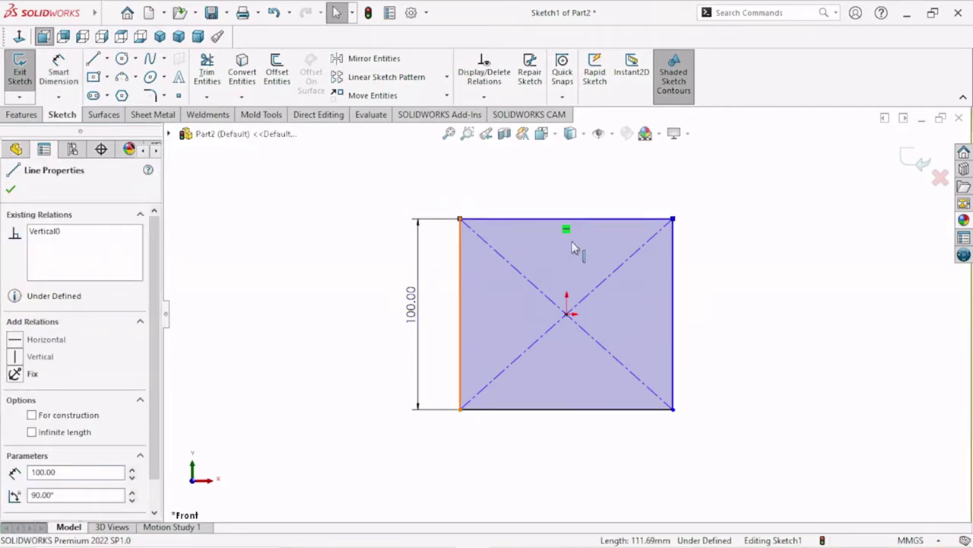
{"action": "left_click", "coordinate": [605, 219], "text": "ctrl"}
{"action": "left_click", "coordinate": [609, 219]}
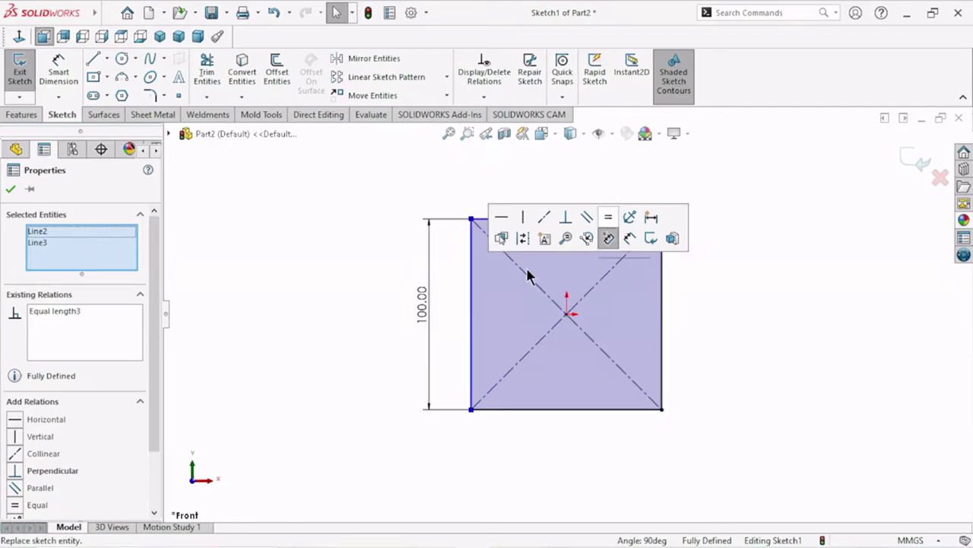
{"action": "left_click", "coordinate": [11, 189]}
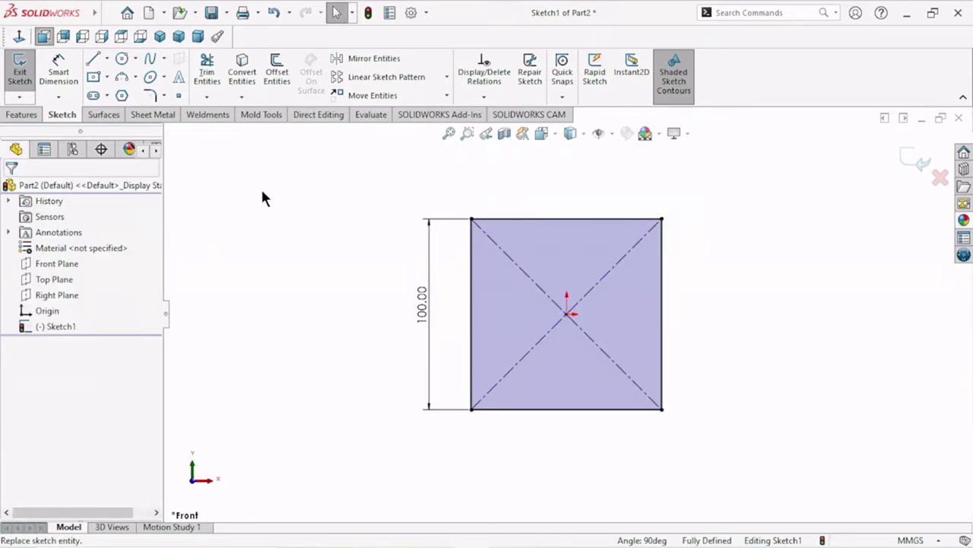
Offset the square outward by 15 mm to form the outer square.
{"action": "left_click", "coordinate": [274, 73]}
{"action": "left_click", "coordinate": [571, 220]}
{"action": "type", "text": "15"}
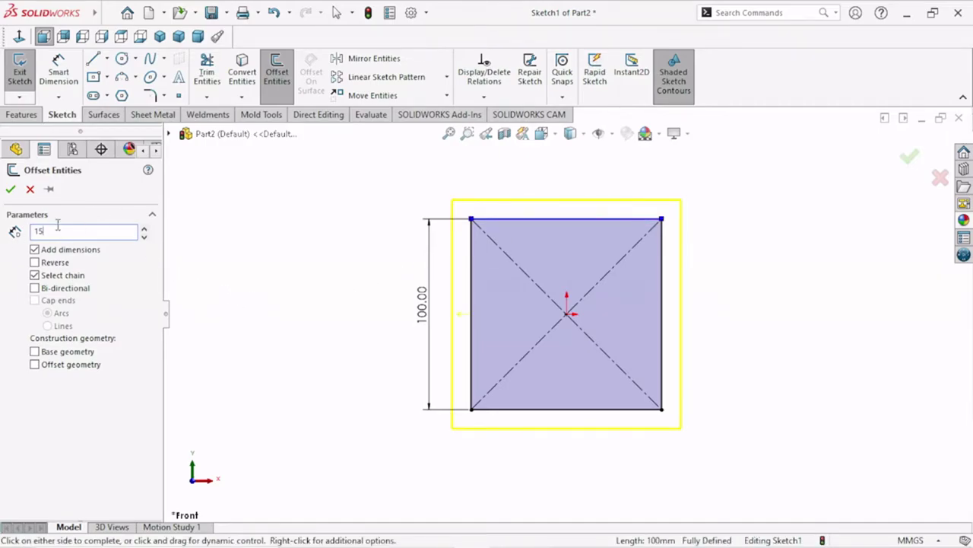
{"action": "key", "text": "Return"}
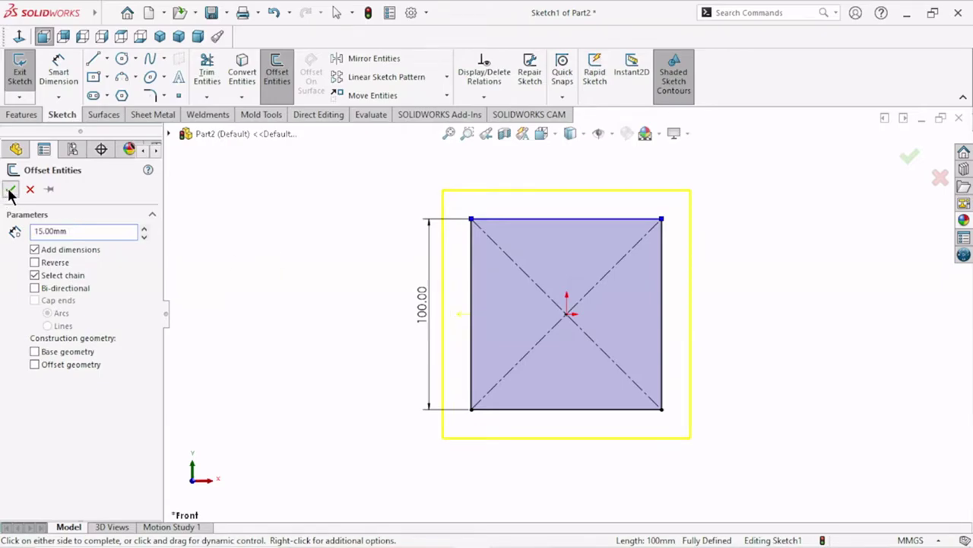
{"action": "left_click", "coordinate": [11, 190]}
{"action": "scroll", "coordinate": [495, 330], "scroll_direction": "up", "scroll_amount": 2}
{"action": "scroll", "coordinate": [578, 321], "scroll_direction": "down", "scroll_amount": 2}
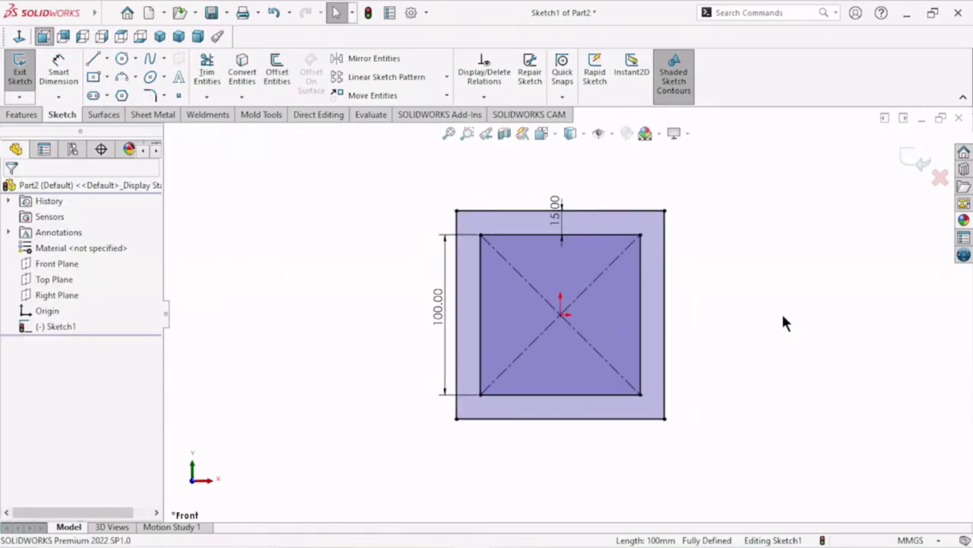
Extrude the two-square sketch Mid Plane to a 15 mm depth as Boss-Extrude1.
{"action": "left_click", "coordinate": [36, 115]}
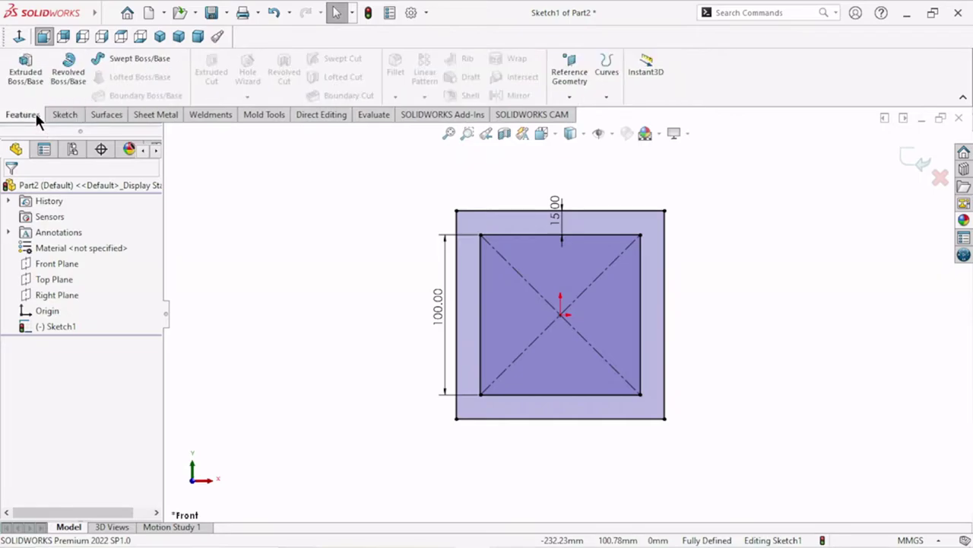
{"action": "left_click", "coordinate": [35, 80]}
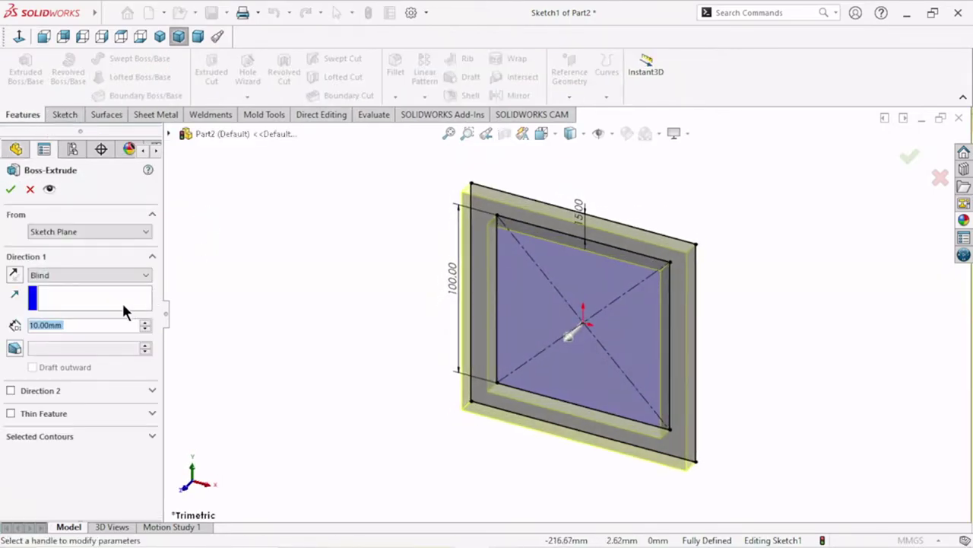
{"action": "left_click", "coordinate": [96, 273]}
{"action": "left_click", "coordinate": [73, 334]}
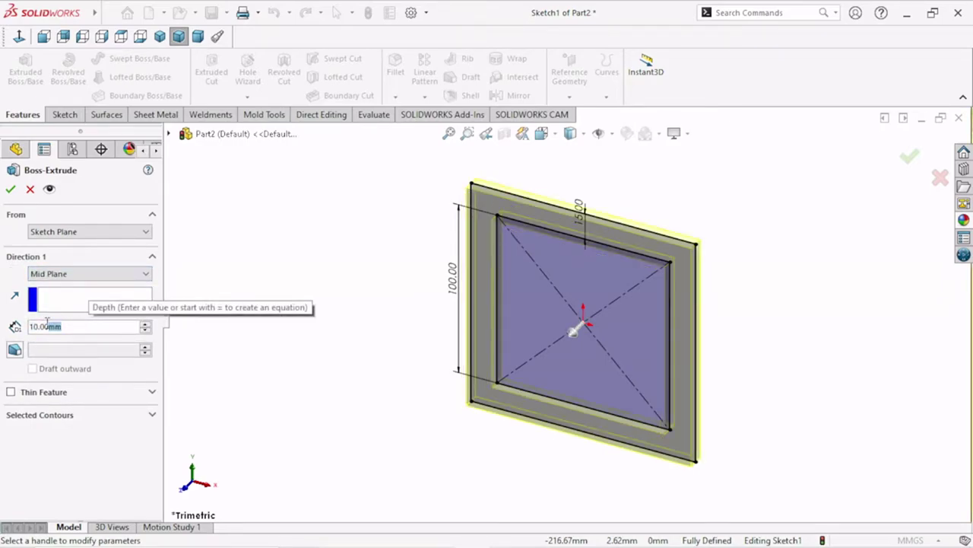
{"action": "type", "text": "15"}
{"action": "key", "text": "Return"}
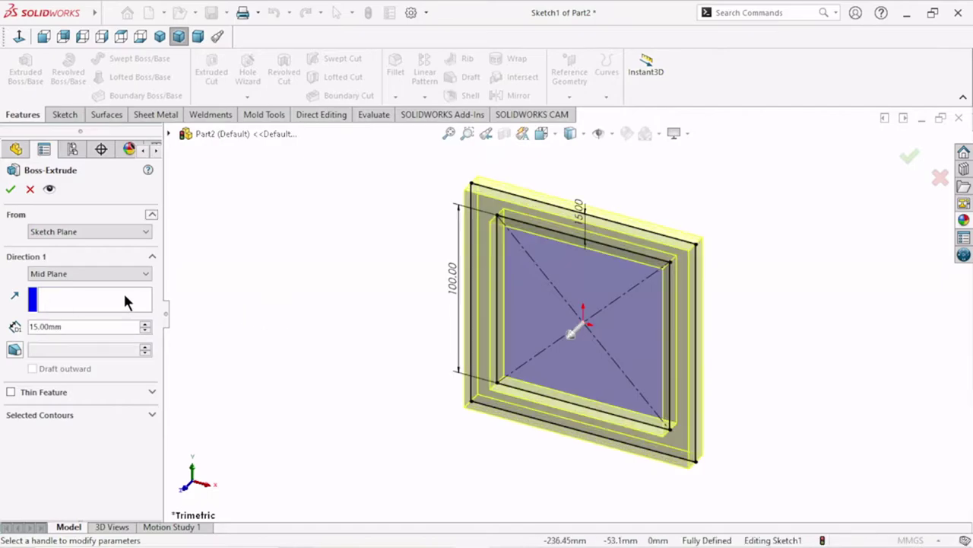
{"action": "left_click", "coordinate": [14, 194]}
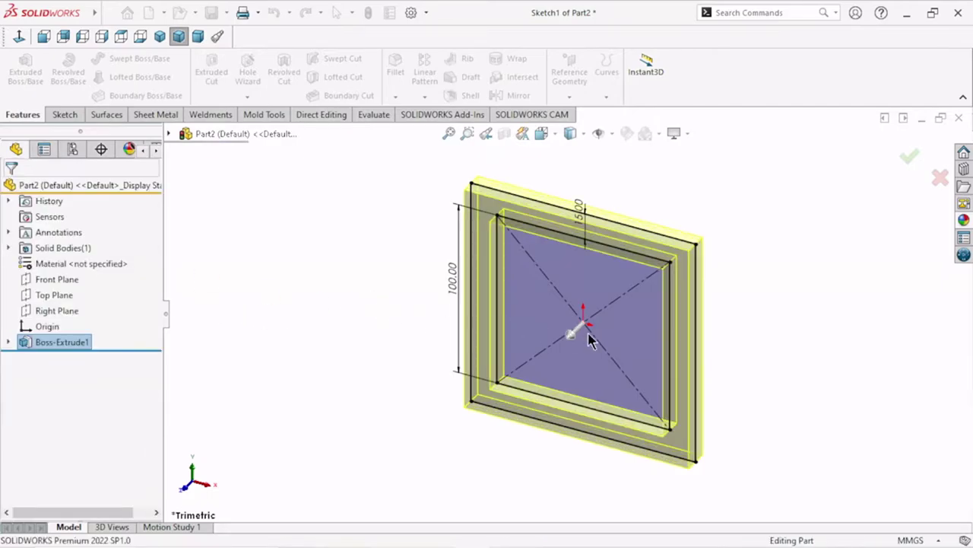
{"action": "middle_click_drag", "start_coordinate": [641, 342], "coordinate": [549, 384]}
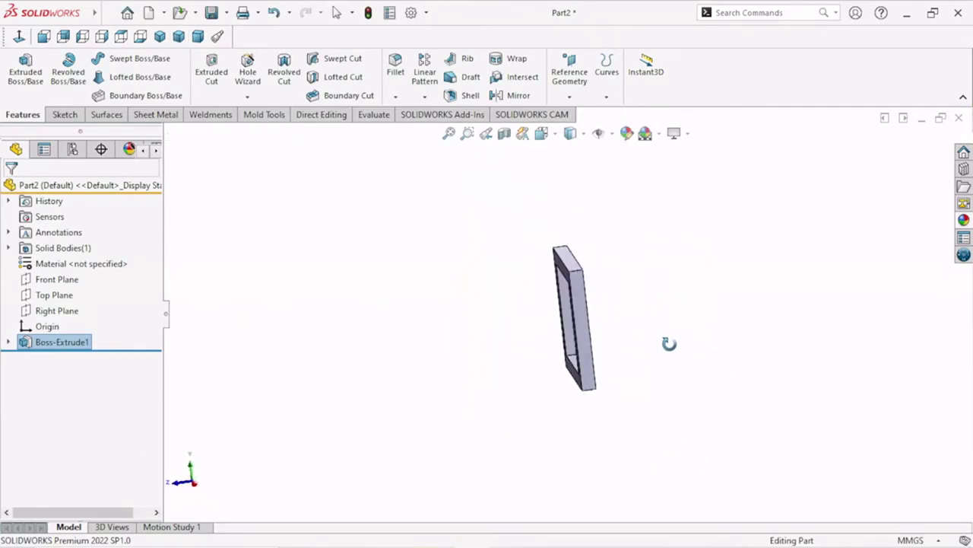
{"action": "left_click", "coordinate": [548, 376]}
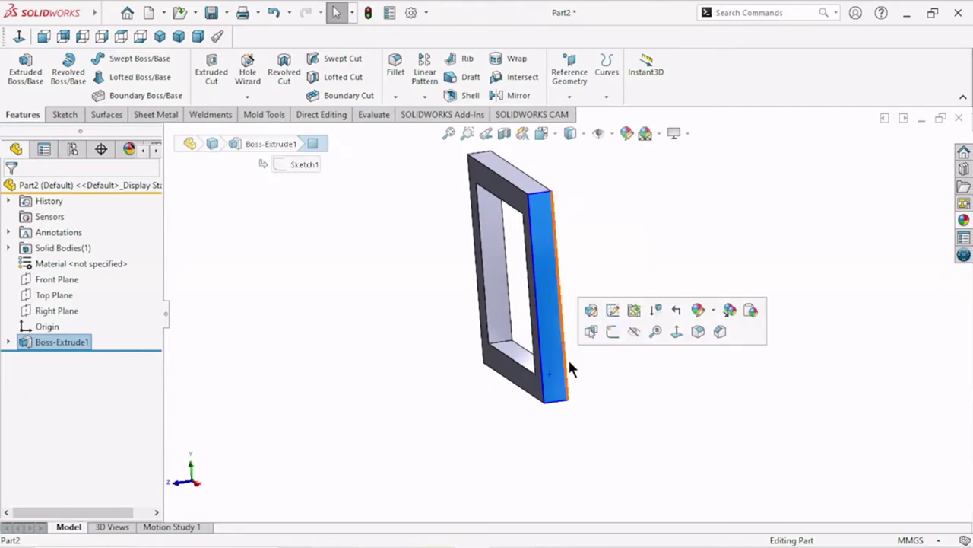
Start a sketch on the frame's side face and draw a rectangle extending left from the bar's base.
{"action": "left_click", "coordinate": [609, 332]}
{"action": "left_click", "coordinate": [19, 37]}
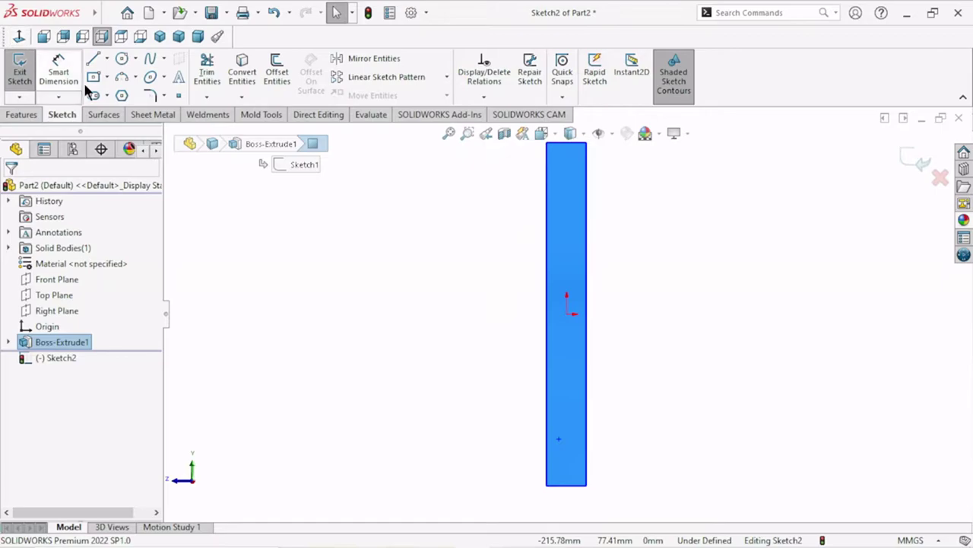
{"action": "left_click", "coordinate": [109, 78]}
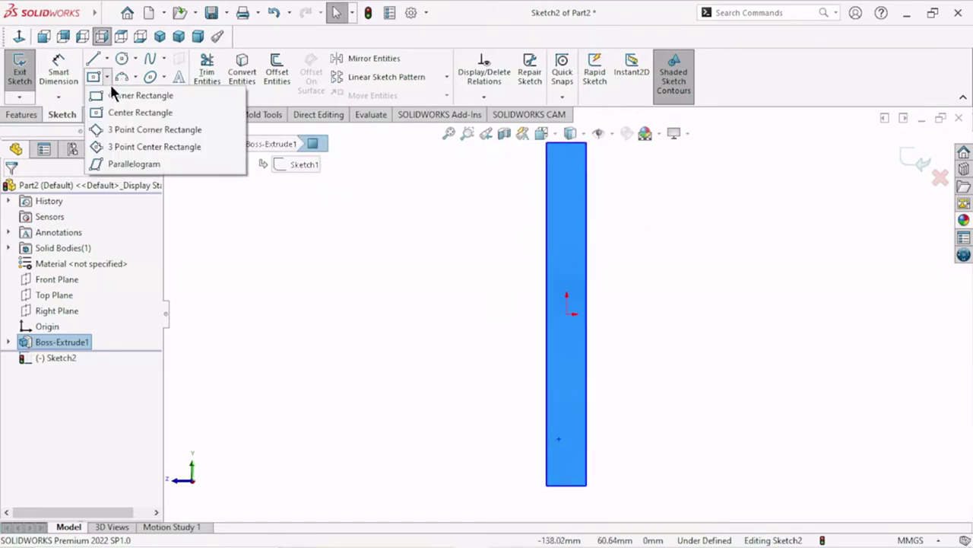
{"action": "left_click", "coordinate": [125, 93]}
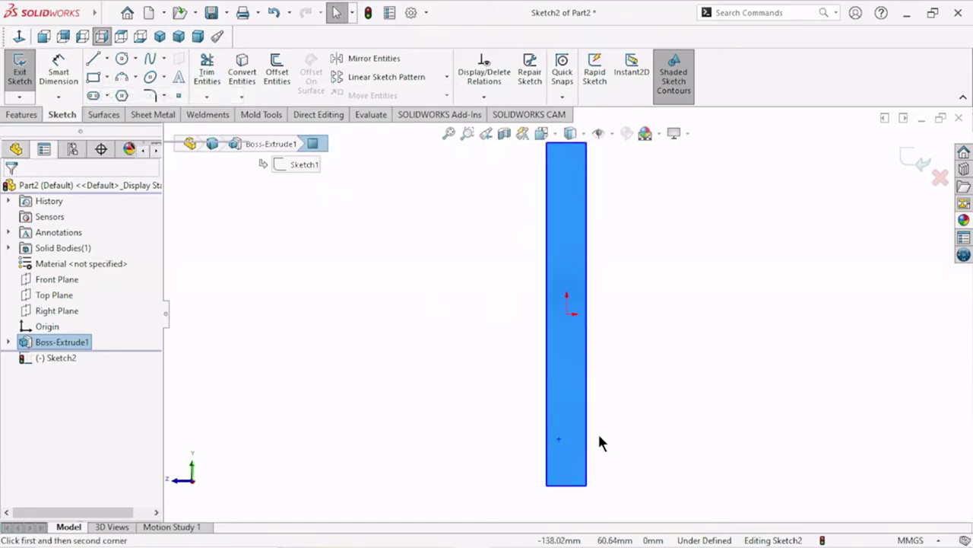
{"action": "left_click", "coordinate": [546, 485]}
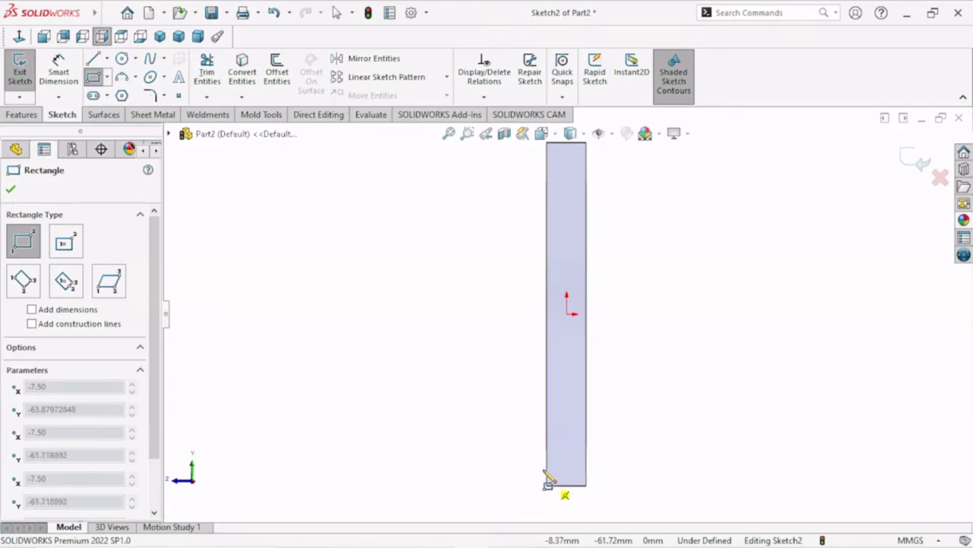
{"action": "left_click", "coordinate": [475, 454]}
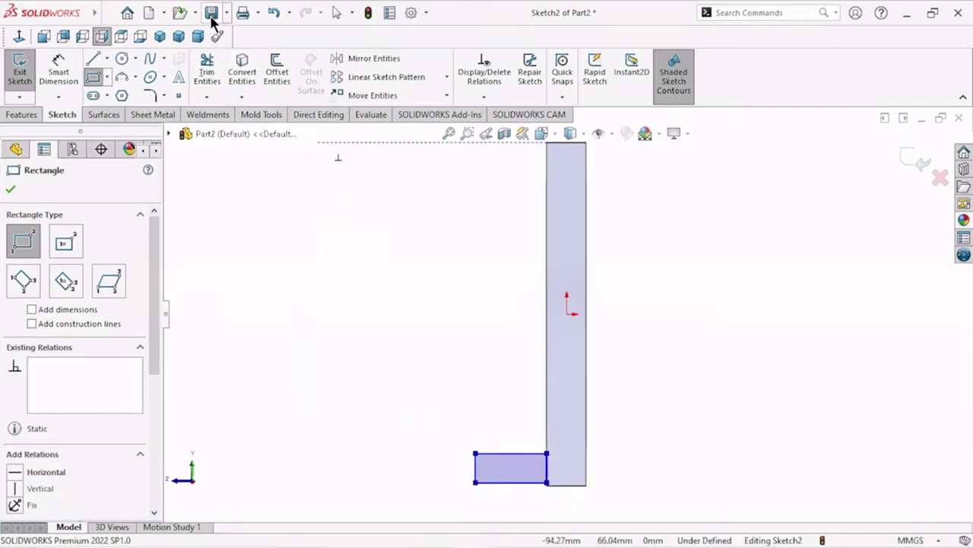
{"action": "left_click", "coordinate": [273, 13]}
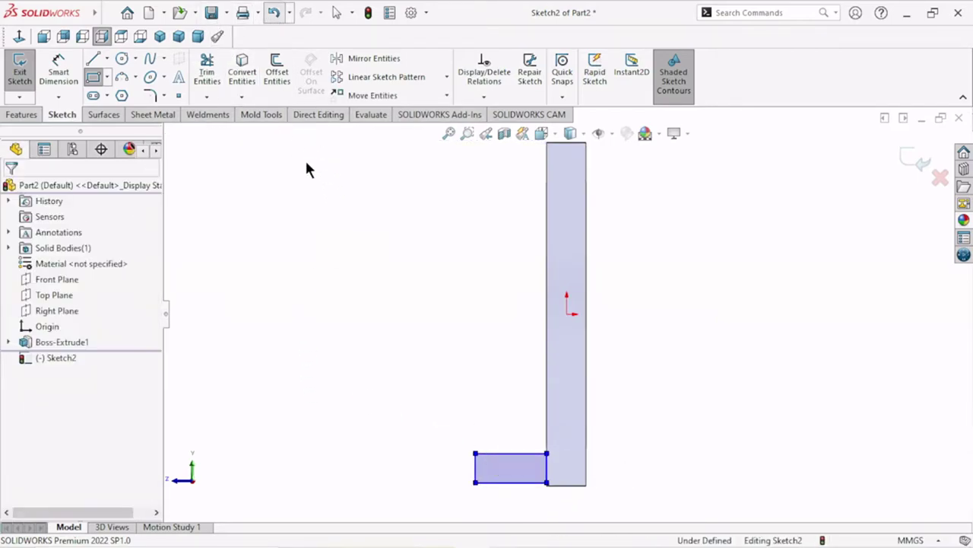
{"action": "left_click", "coordinate": [94, 77]}
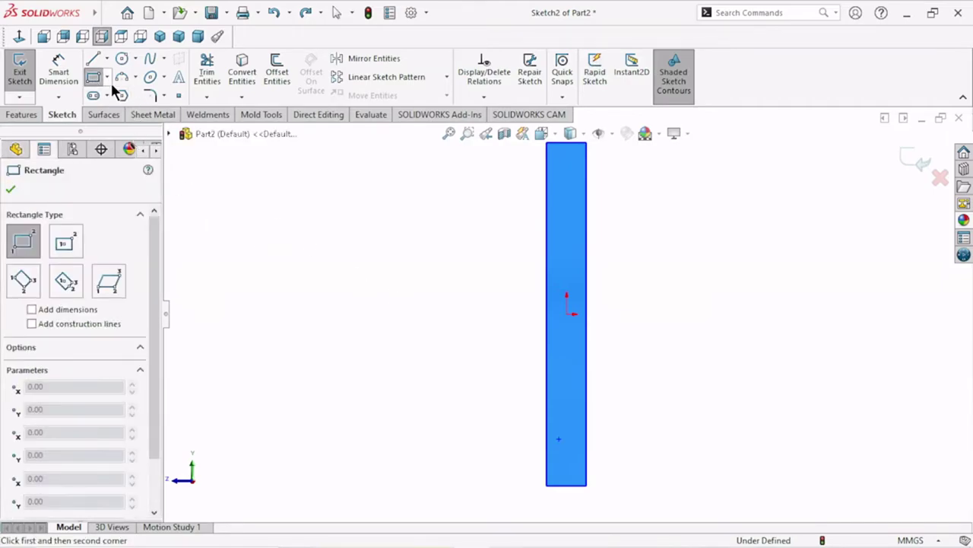
{"action": "left_click", "coordinate": [546, 485]}
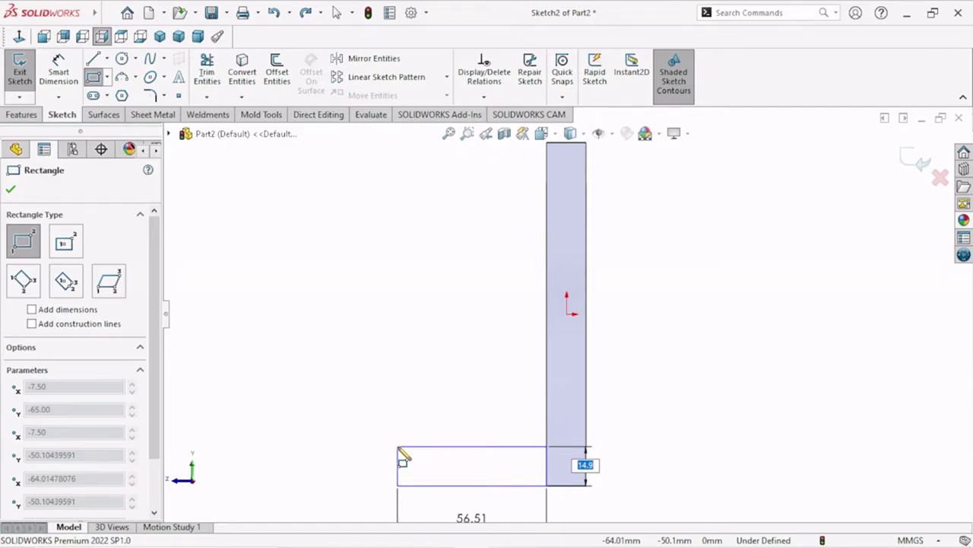
{"action": "left_click", "coordinate": [397, 447]}
{"action": "key", "text": "z"}
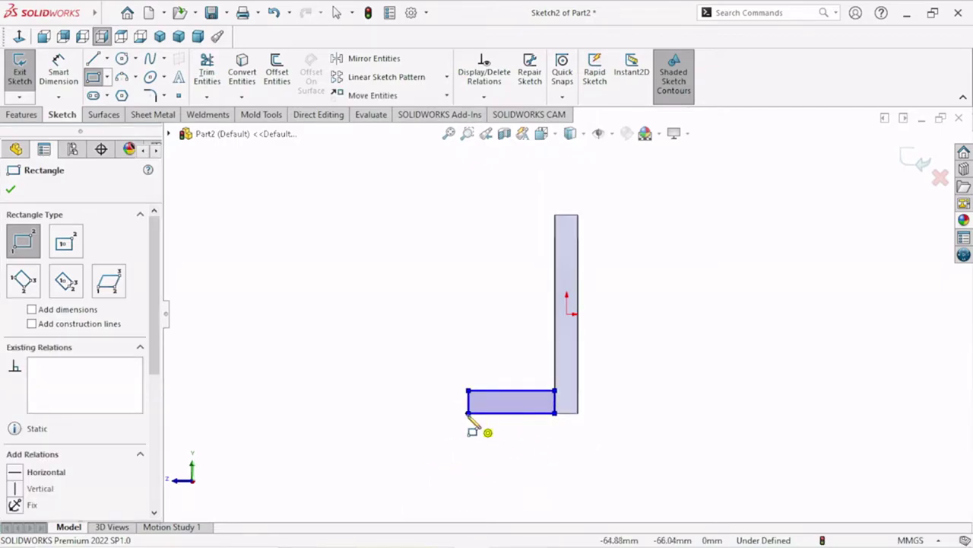
Add an upright corner rectangle standing on the left end of that rectangle.
{"action": "left_click", "coordinate": [455, 414]}
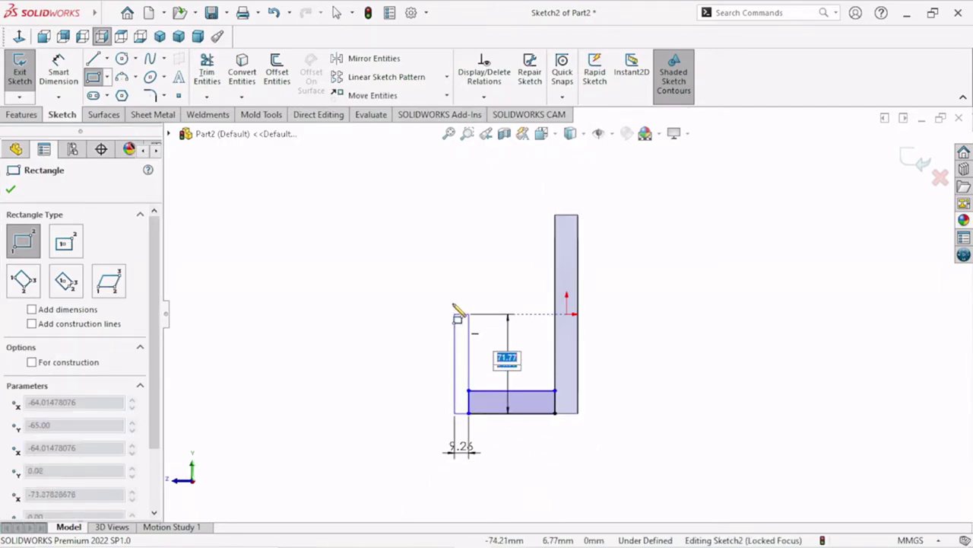
{"action": "left_click", "coordinate": [440, 297]}
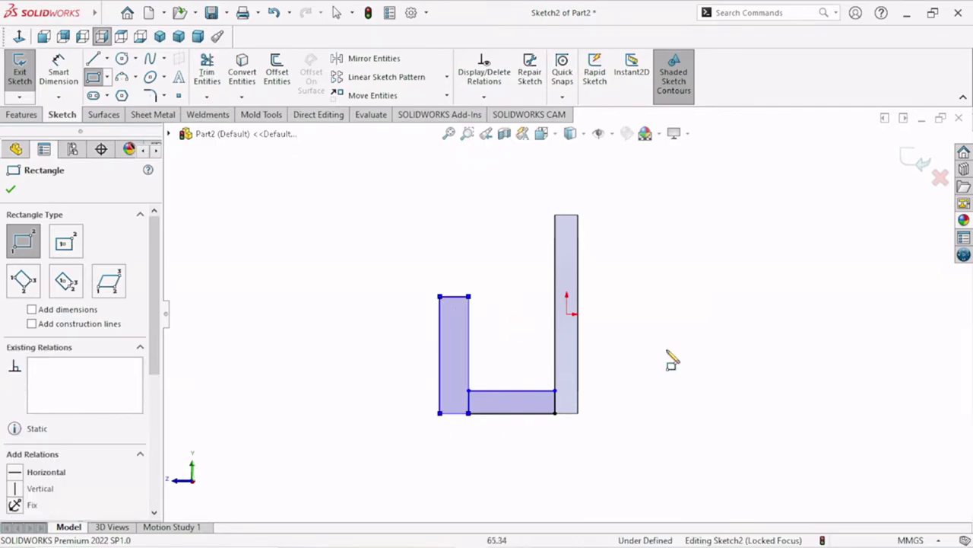
{"action": "right_click", "coordinate": [719, 340]}
{"action": "left_click", "coordinate": [728, 339]}
{"action": "scroll", "coordinate": [508, 410], "scroll_direction": "down", "scroll_amount": 3}
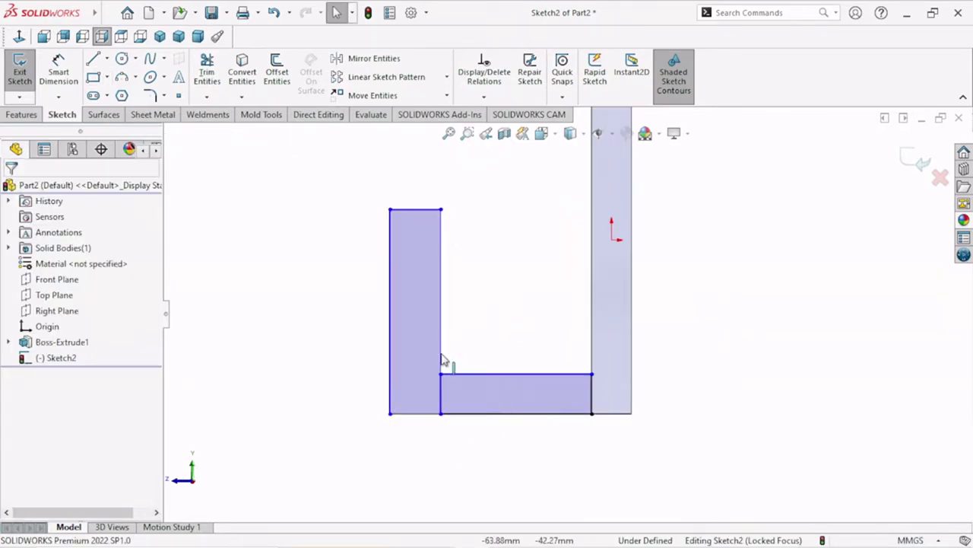
Trim the shared line to merge the rectangles into an L and dimension its top edge.
{"action": "left_click", "coordinate": [206, 73]}
{"action": "left_click_drag", "start_coordinate": [442, 409], "coordinate": [502, 367]}
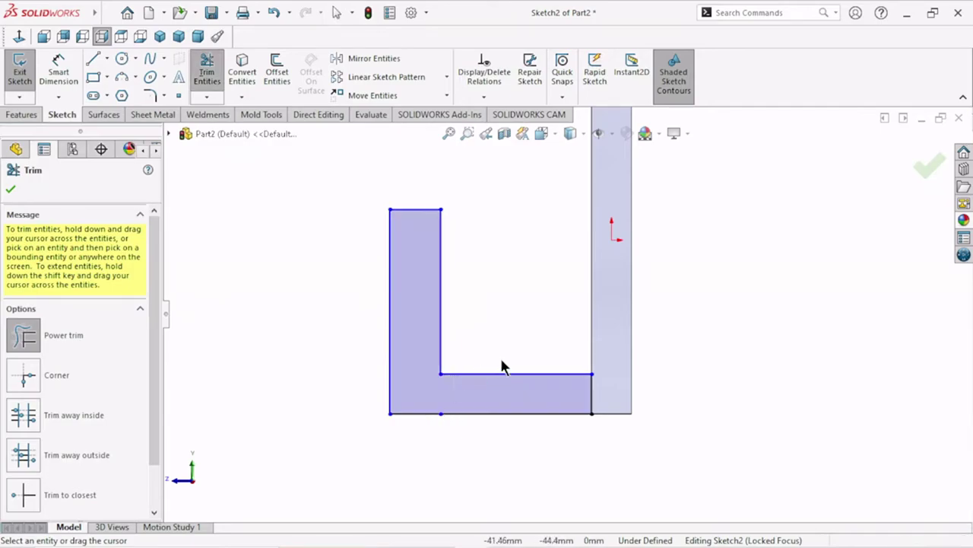
{"action": "left_click", "coordinate": [11, 190]}
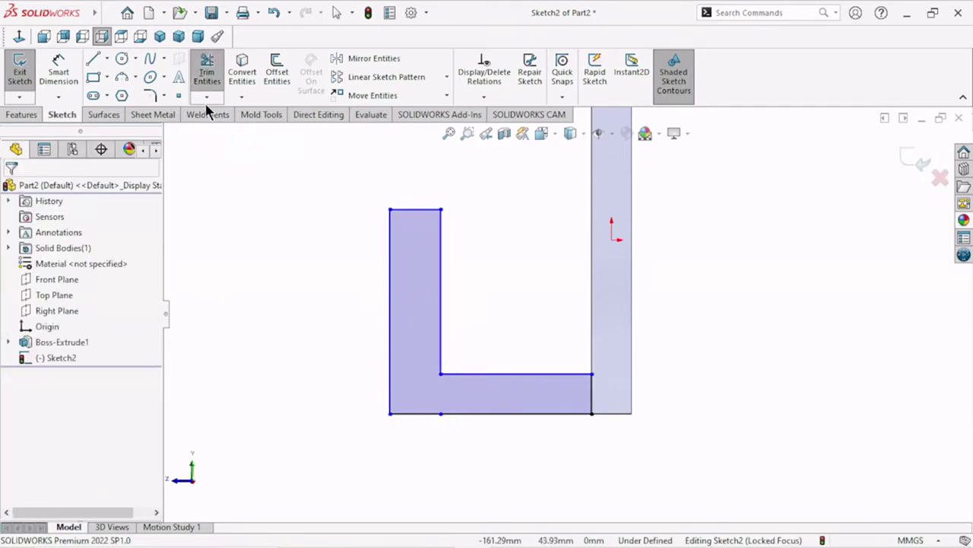
{"action": "left_click", "coordinate": [69, 58]}
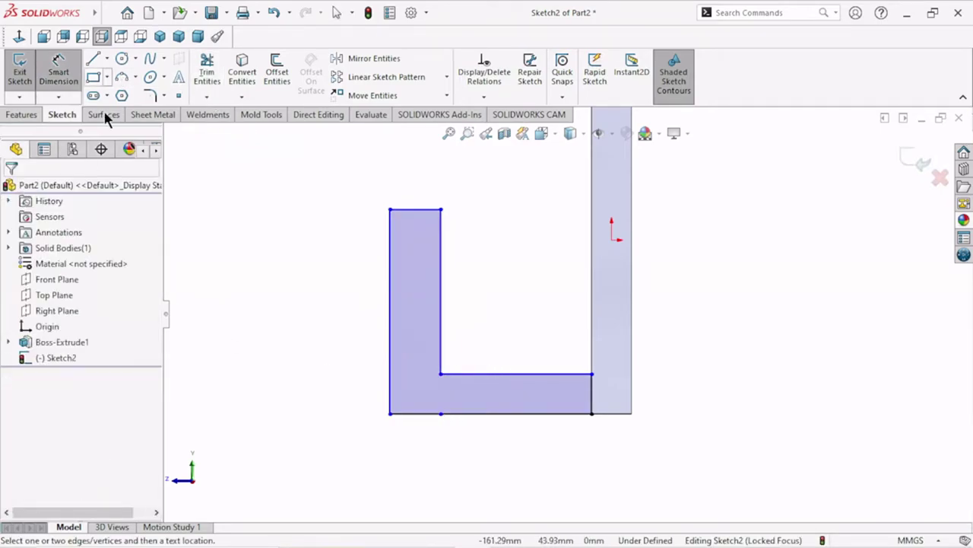
{"action": "left_click", "coordinate": [423, 210]}
{"action": "left_click", "coordinate": [349, 191]}
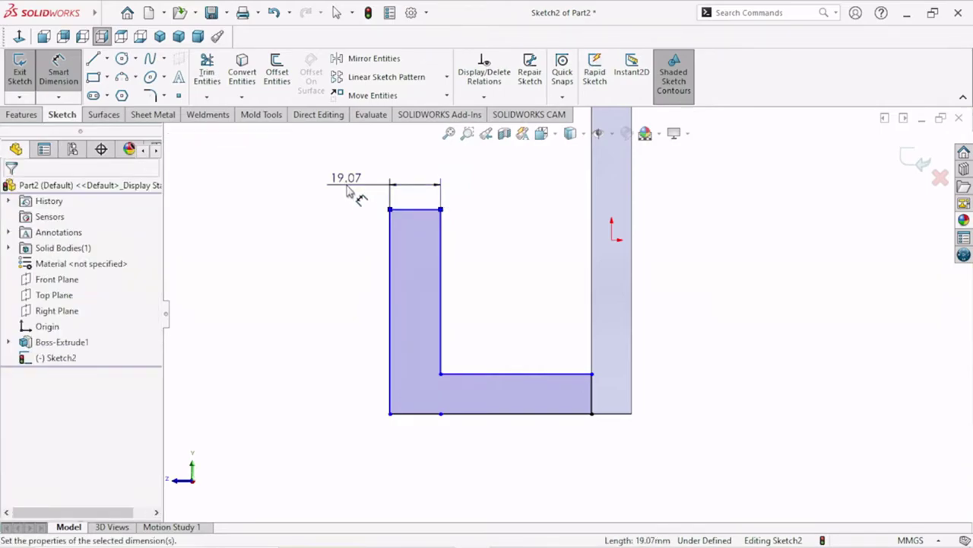
Set the L's top-edge width to 10 mm and its base thickness to 15 mm.
{"action": "type", "text": "10"}
{"action": "left_click", "coordinate": [284, 165]}
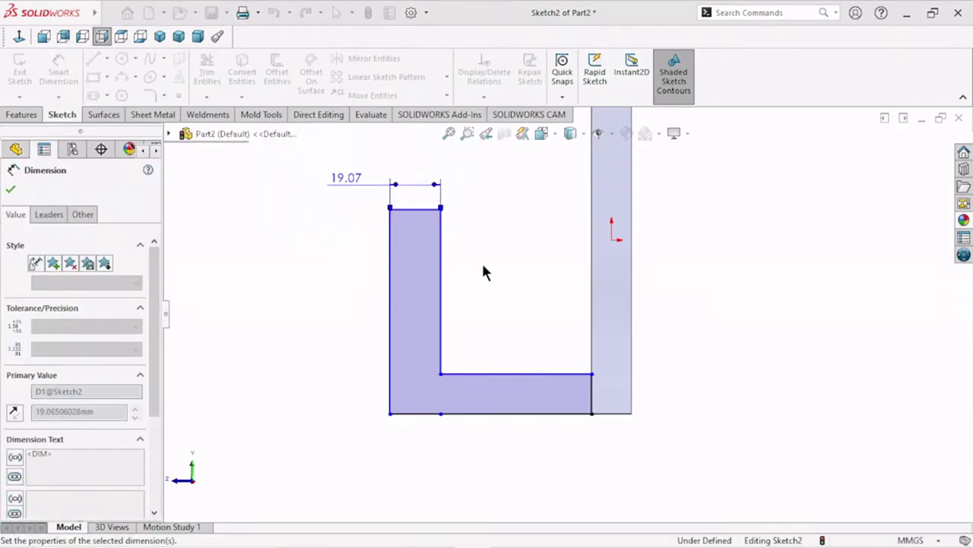
{"action": "left_click", "coordinate": [467, 374]}
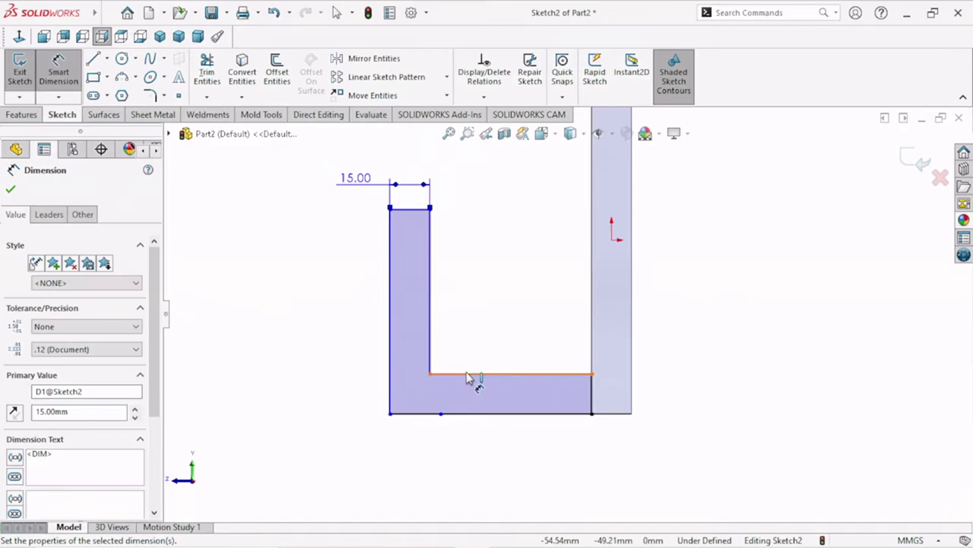
{"action": "left_click", "coordinate": [472, 413]}
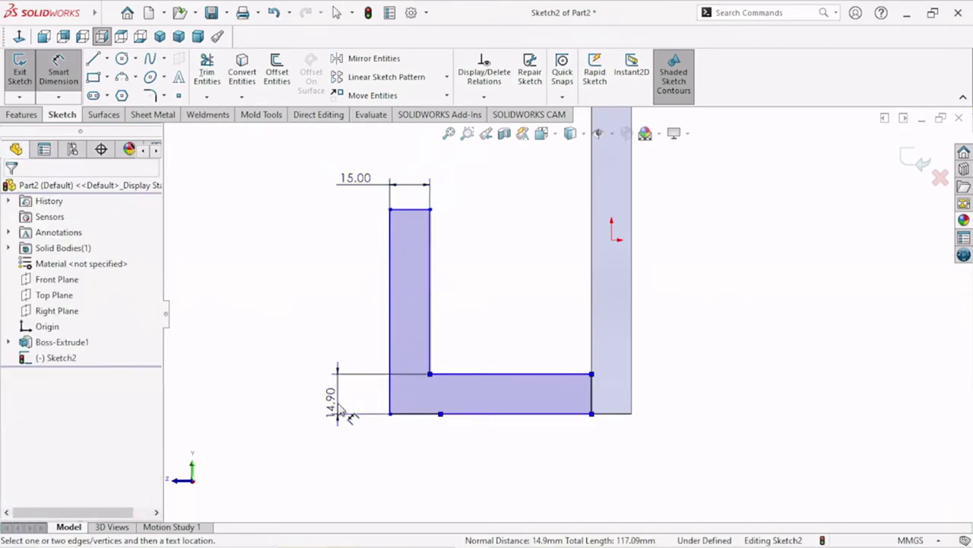
{"action": "left_click", "coordinate": [339, 413]}
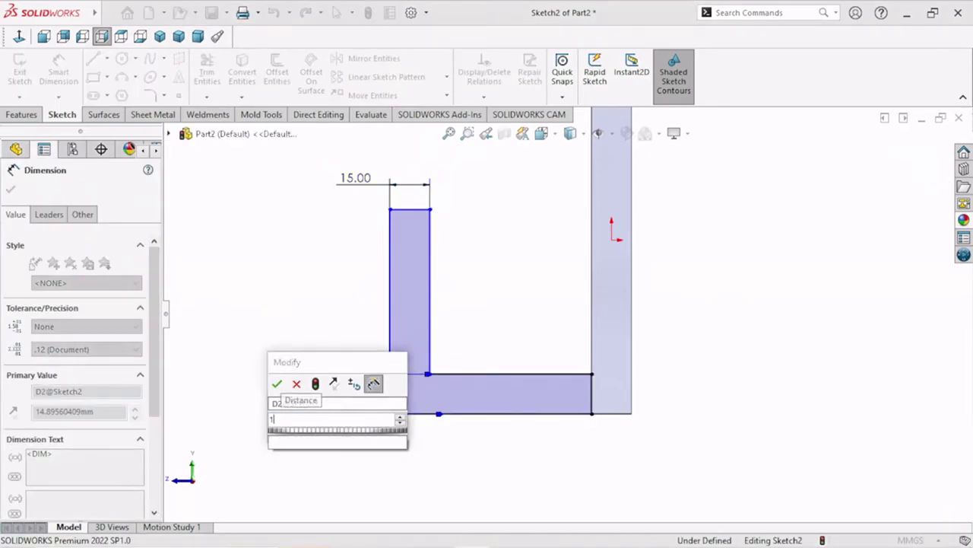
{"action": "type", "text": "15"}
{"action": "left_click", "coordinate": [277, 384]}
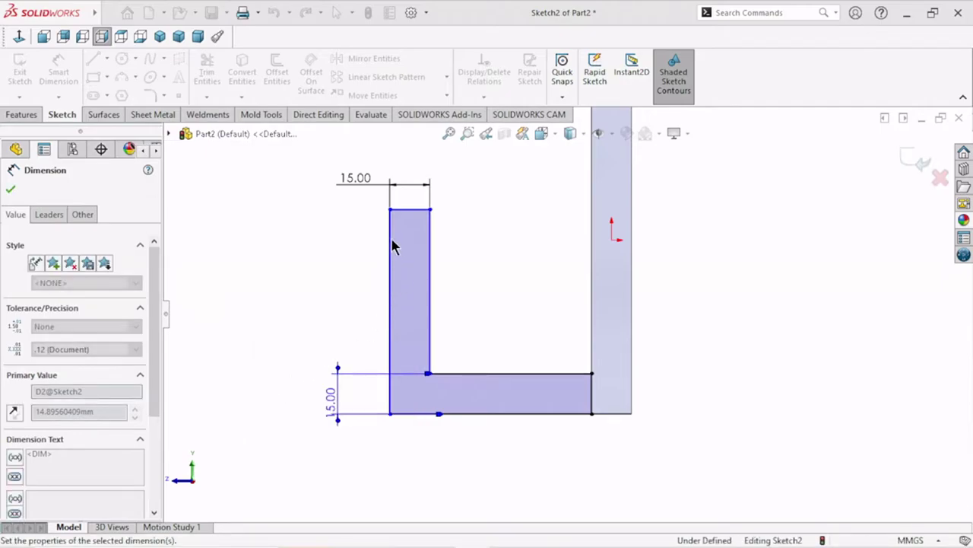
Dimension the L profile's overall height to 200 mm.
{"action": "left_click", "coordinate": [403, 210]}
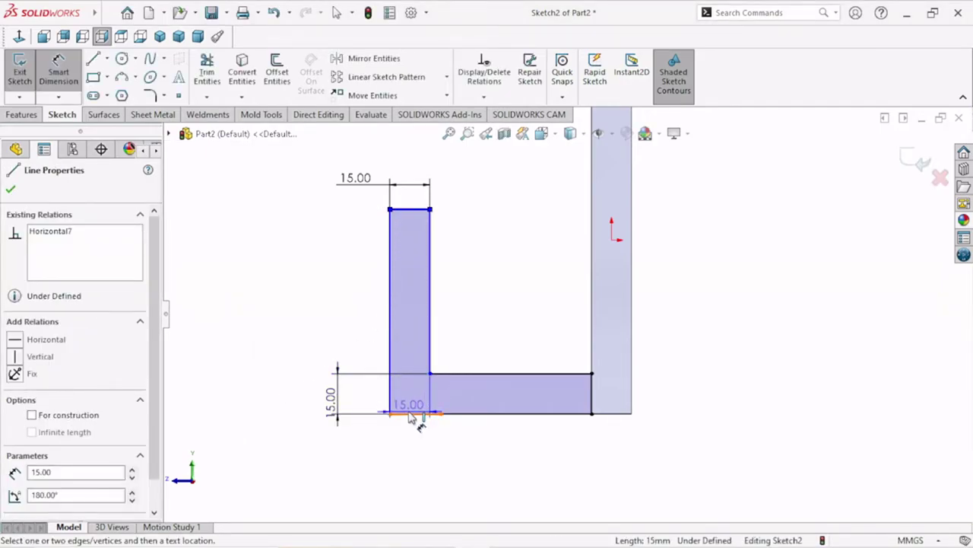
{"action": "left_click", "coordinate": [419, 414]}
{"action": "left_click", "coordinate": [320, 308]}
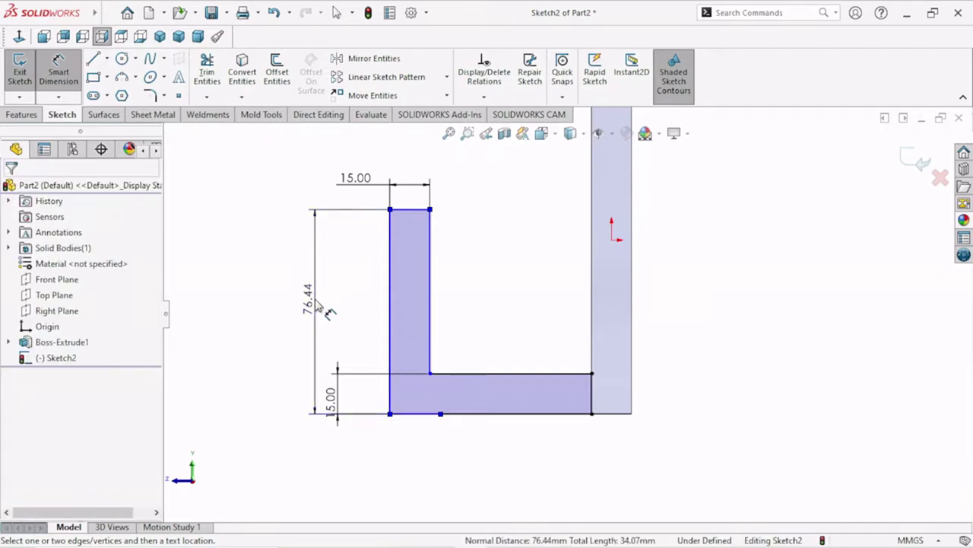
{"action": "left_click", "coordinate": [320, 306]}
{"action": "type", "text": "20"}
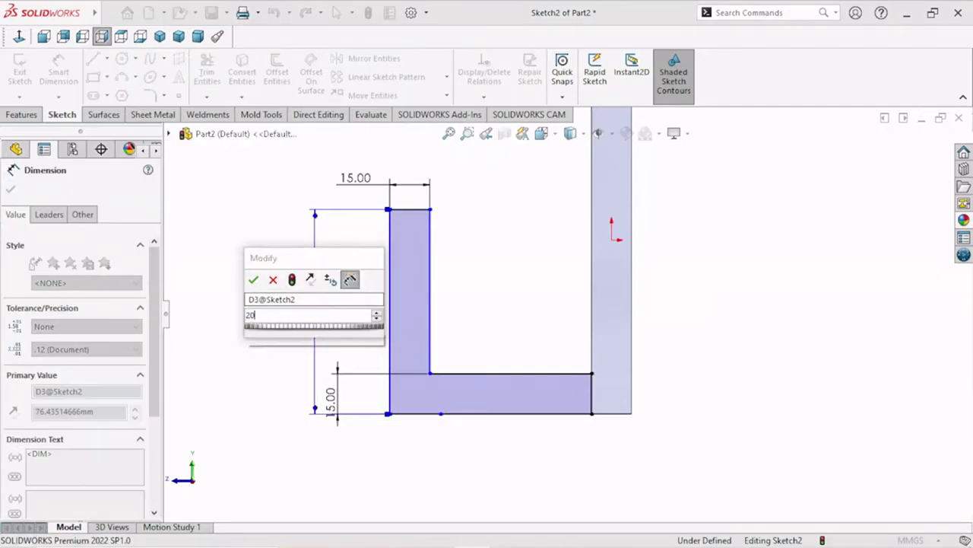
{"action": "type", "text": "0"}
{"action": "left_click", "coordinate": [254, 279]}
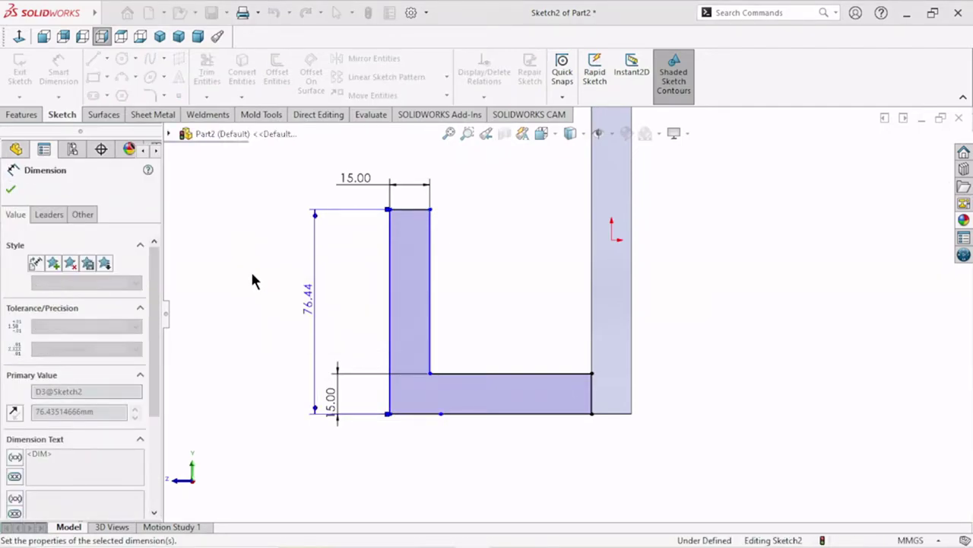
{"action": "scroll", "coordinate": [433, 332], "scroll_direction": "up", "scroll_amount": 3}
{"action": "scroll", "coordinate": [532, 304], "scroll_direction": "up", "scroll_amount": 2}
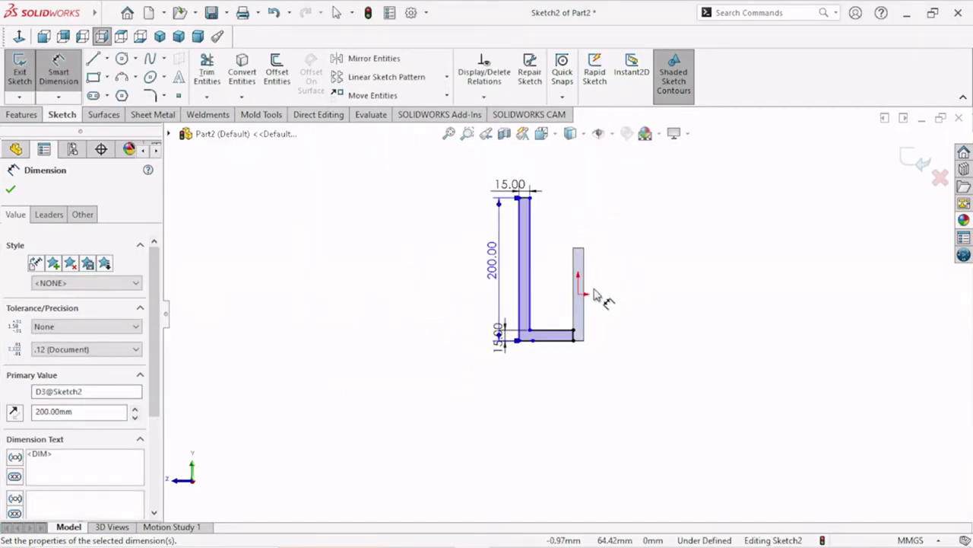
{"action": "scroll", "coordinate": [601, 370], "scroll_direction": "down", "scroll_amount": 2}
{"action": "left_click", "coordinate": [626, 381]}
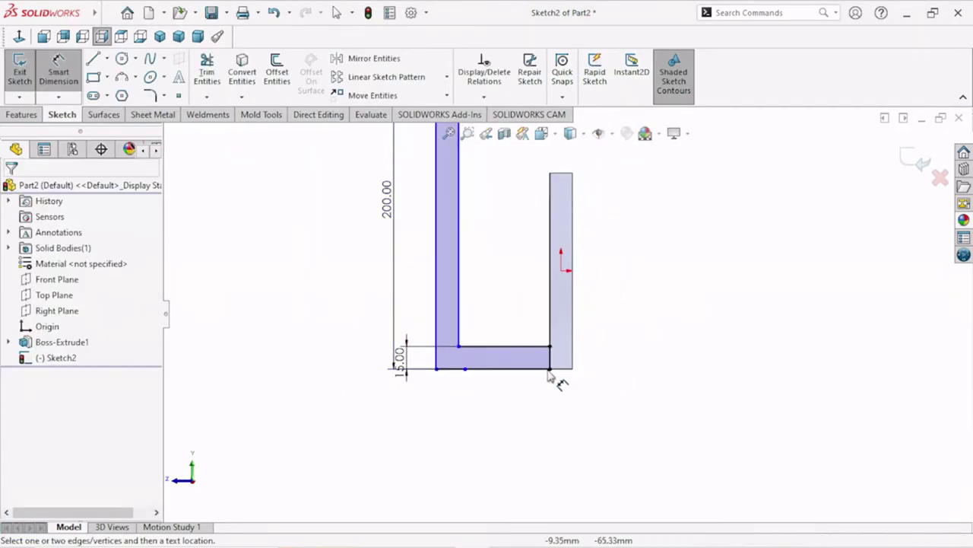
Dimension the L's base width and set it to 60 mm.
{"action": "left_click", "coordinate": [551, 363]}
{"action": "left_click", "coordinate": [436, 339]}
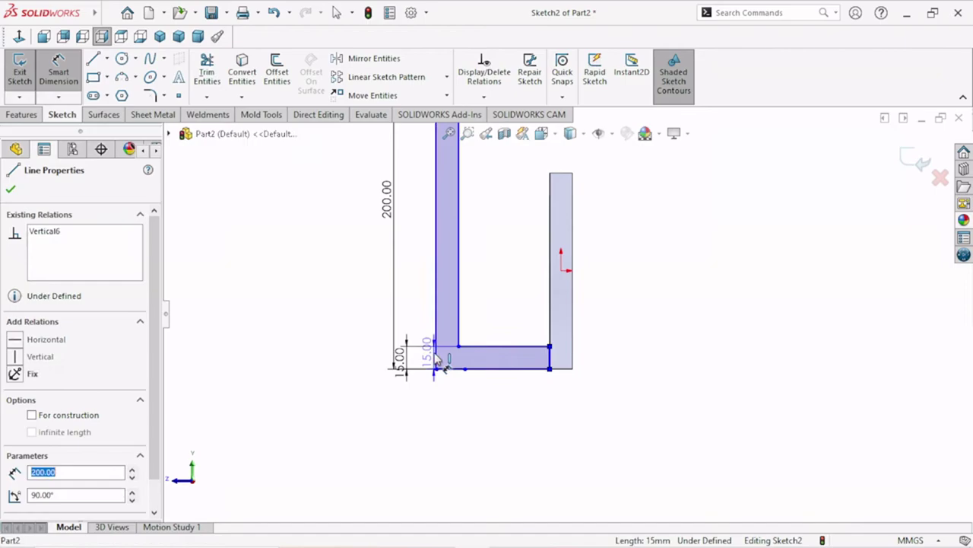
{"action": "left_click", "coordinate": [475, 420]}
{"action": "double_click", "coordinate": [474, 408]}
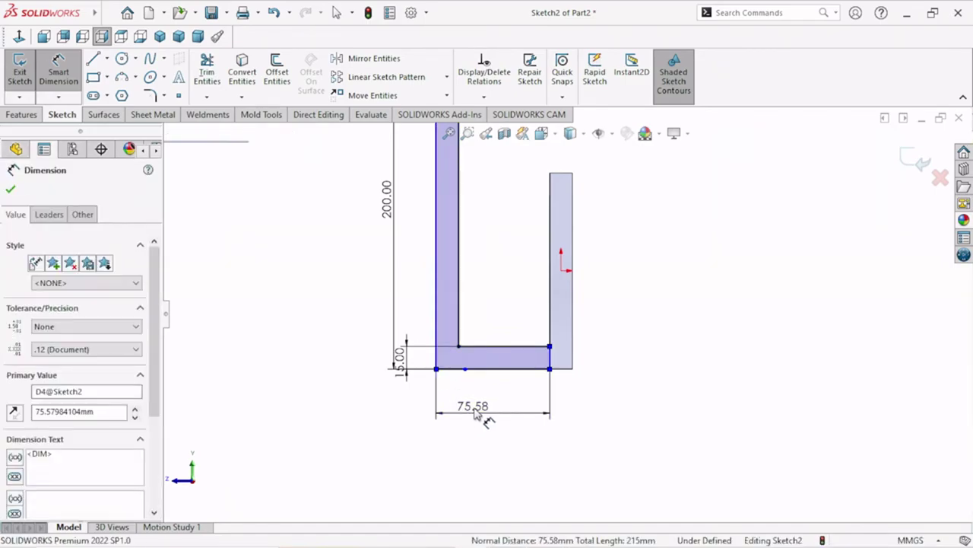
{"action": "type", "text": "60"}
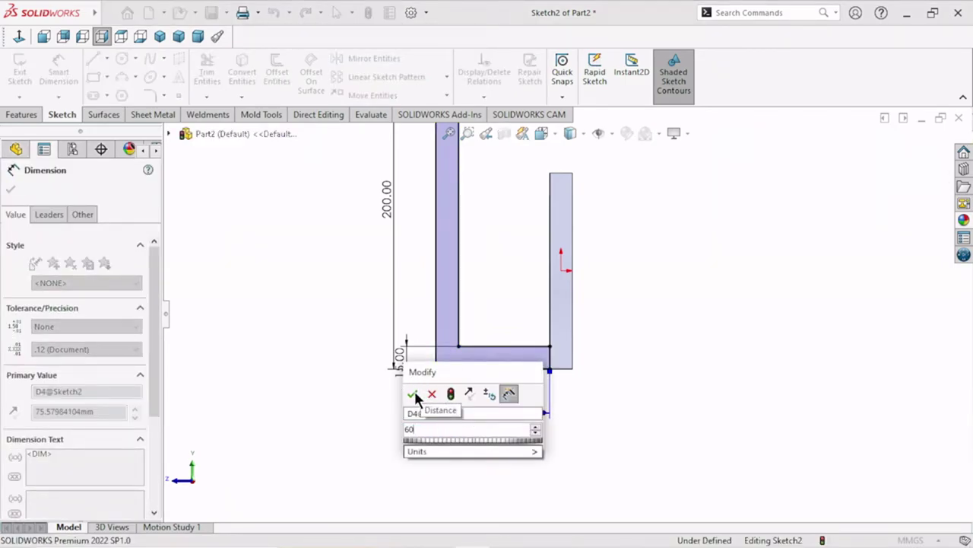
{"action": "left_click", "coordinate": [415, 390]}
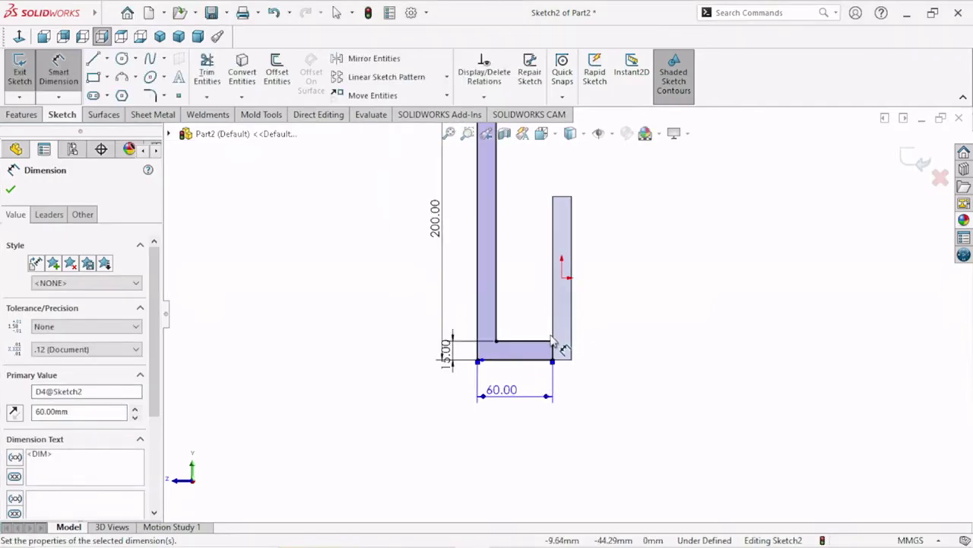
{"action": "scroll", "coordinate": [561, 346], "scroll_direction": "up", "scroll_amount": 2}
{"action": "key", "text": "Escape"}
{"action": "scroll", "coordinate": [559, 343], "scroll_direction": "down", "scroll_amount": 4}
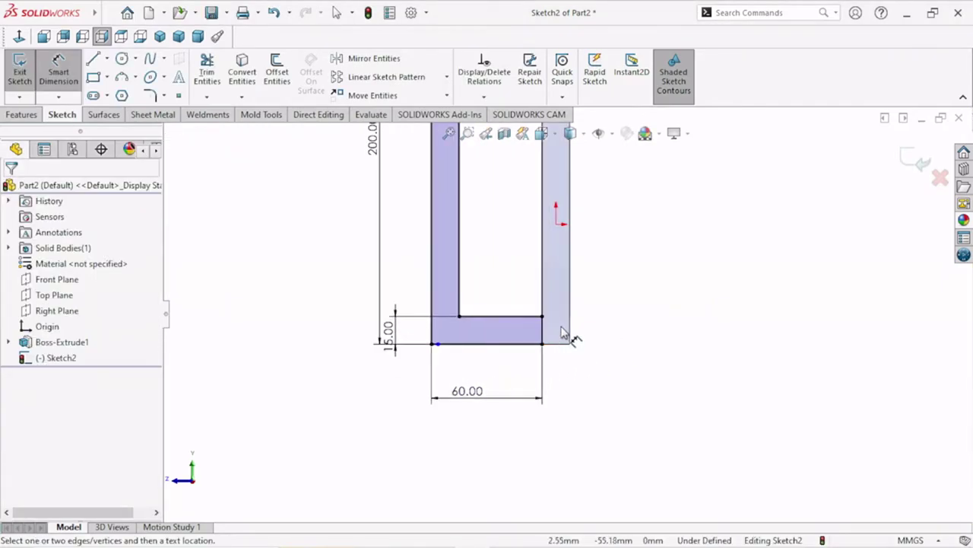
{"action": "scroll", "coordinate": [561, 335], "scroll_direction": "down", "scroll_amount": 3}
{"action": "scroll", "coordinate": [543, 337], "scroll_direction": "down", "scroll_amount": 1}
{"action": "scroll", "coordinate": [543, 337], "scroll_direction": "up", "scroll_amount": 2}
{"action": "scroll", "coordinate": [510, 354], "scroll_direction": "up", "scroll_amount": 1}
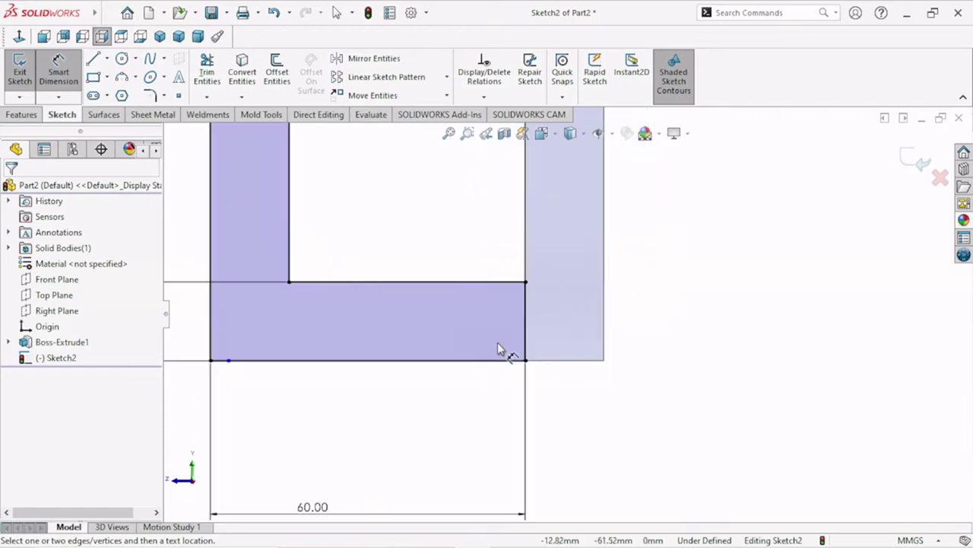
{"action": "scroll", "coordinate": [500, 347], "scroll_direction": "up", "scroll_amount": 2}
{"action": "scroll", "coordinate": [539, 213], "scroll_direction": "up", "scroll_amount": 1}
{"action": "scroll", "coordinate": [562, 228], "scroll_direction": "up", "scroll_amount": 2}
{"action": "scroll", "coordinate": [517, 266], "scroll_direction": "down", "scroll_amount": 1}
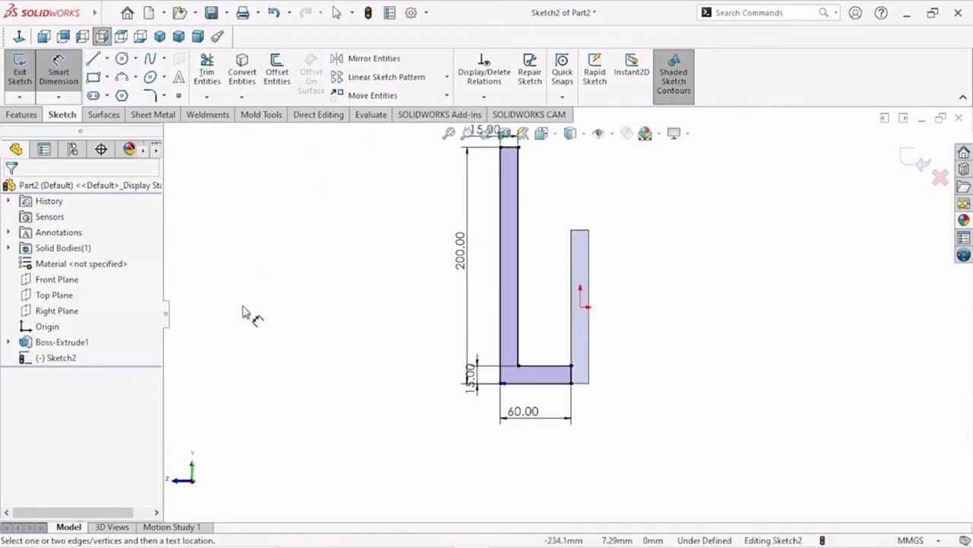
Extrude the L profile Blind 15 mm with the direction reversed, merging it onto the frame.
{"action": "left_click", "coordinate": [39, 114]}
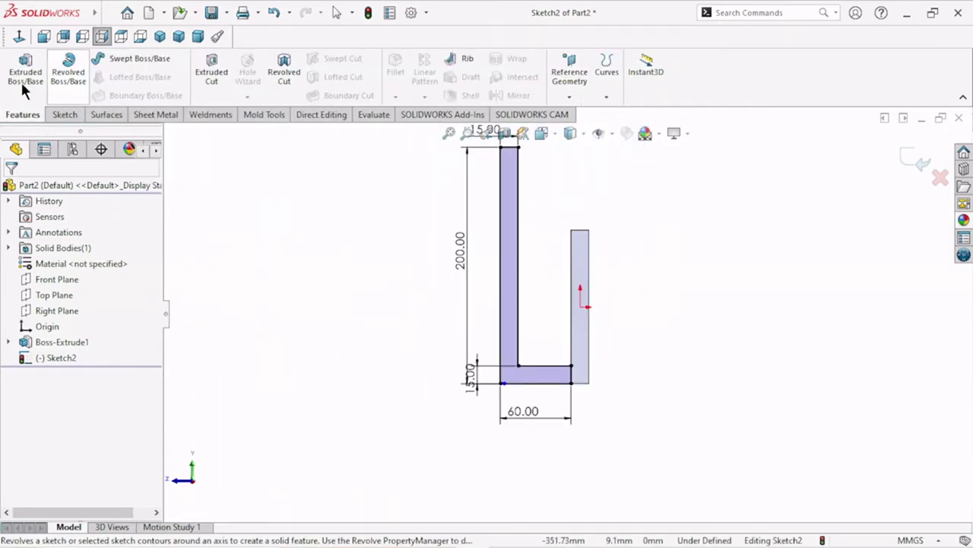
{"action": "key", "text": "Return"}
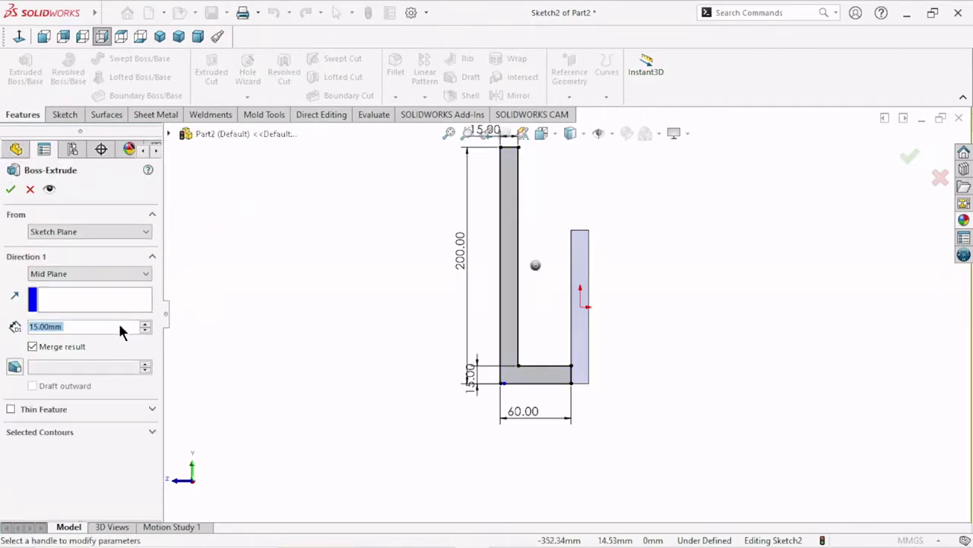
{"action": "left_click", "coordinate": [103, 275]}
{"action": "left_click", "coordinate": [76, 284]}
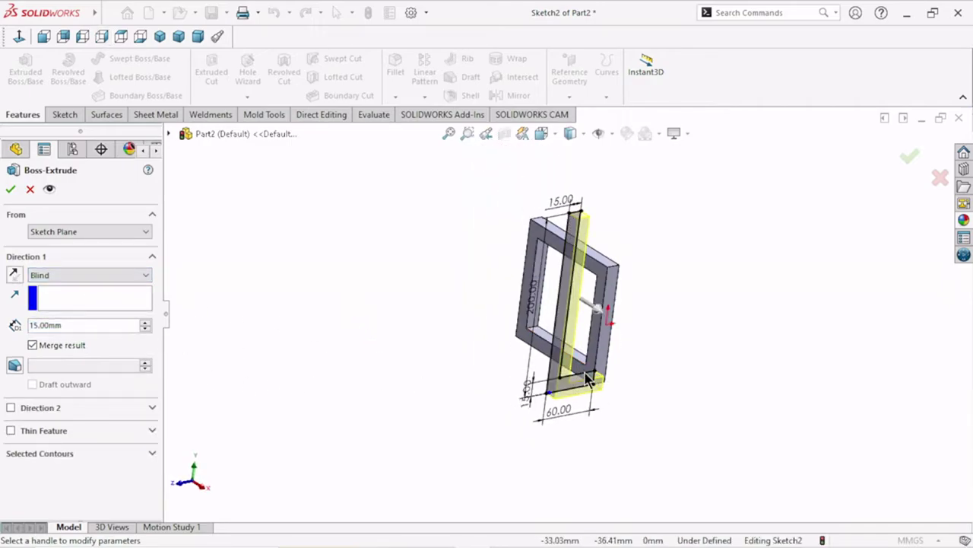
{"action": "scroll", "coordinate": [587, 380], "scroll_direction": "down", "scroll_amount": 2}
{"action": "scroll", "coordinate": [500, 302], "scroll_direction": "up", "scroll_amount": 2}
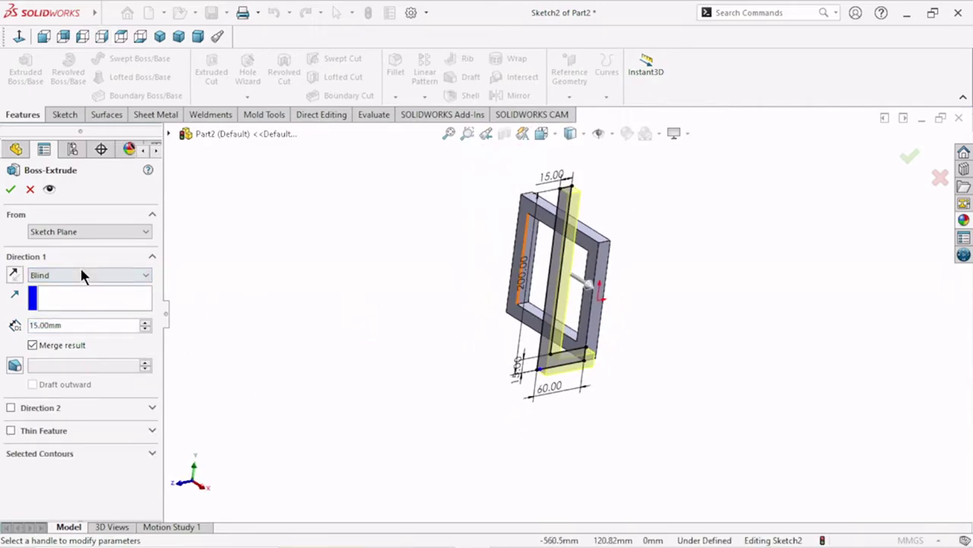
{"action": "left_click", "coordinate": [17, 274]}
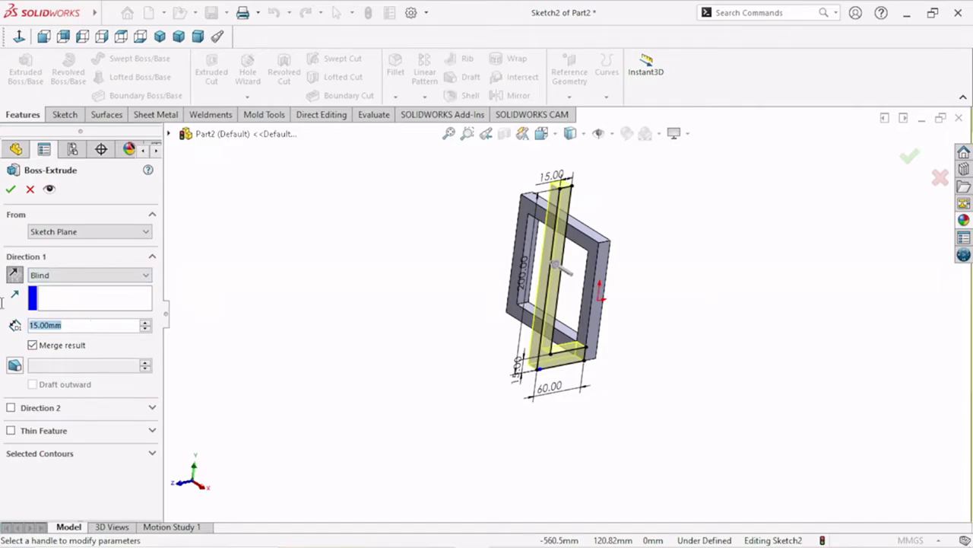
{"action": "left_click", "coordinate": [11, 189]}
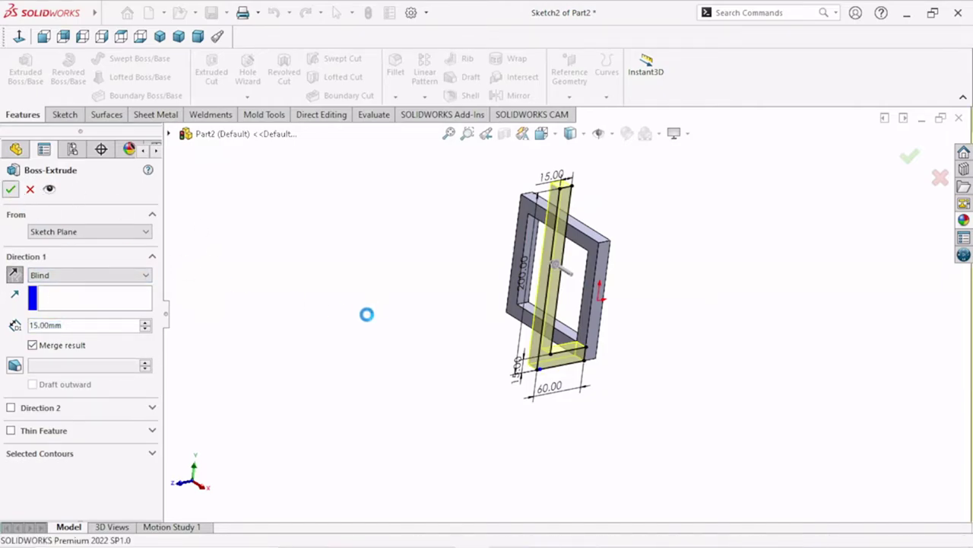
{"action": "mouse_move", "coordinate": [674, 365]}
{"action": "middle_mouse_down"}
{"action": "mouse_move", "coordinate": [645, 284]}
{"action": "mouse_move", "coordinate": [615, 358]}
{"action": "mouse_move", "coordinate": [521, 278]}
{"action": "middle_mouse_up"}
Open a new sketch on the U shape's front face, viewed normal to it.
{"action": "left_click", "coordinate": [519, 247]}
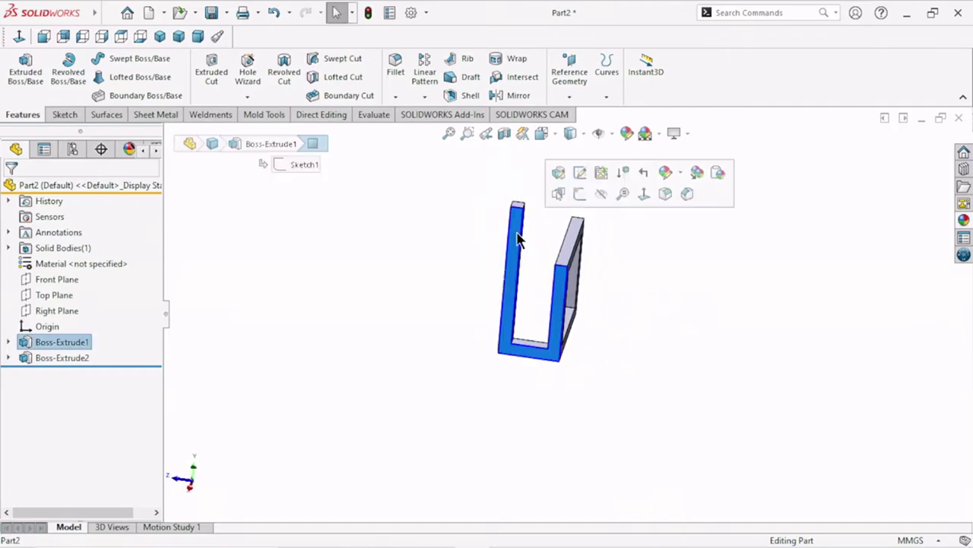
{"action": "left_click", "coordinate": [576, 186]}
{"action": "left_click", "coordinate": [19, 36]}
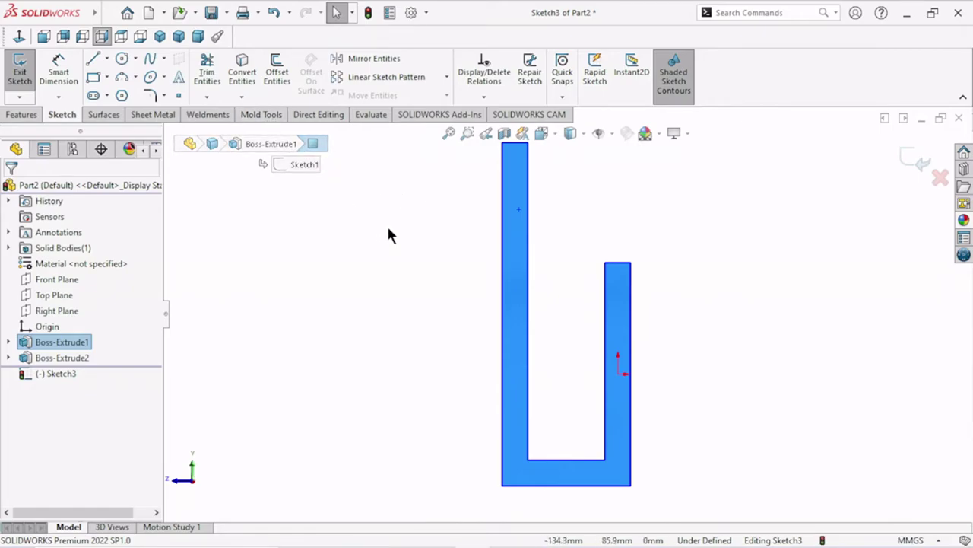
{"action": "key", "text": "f"}
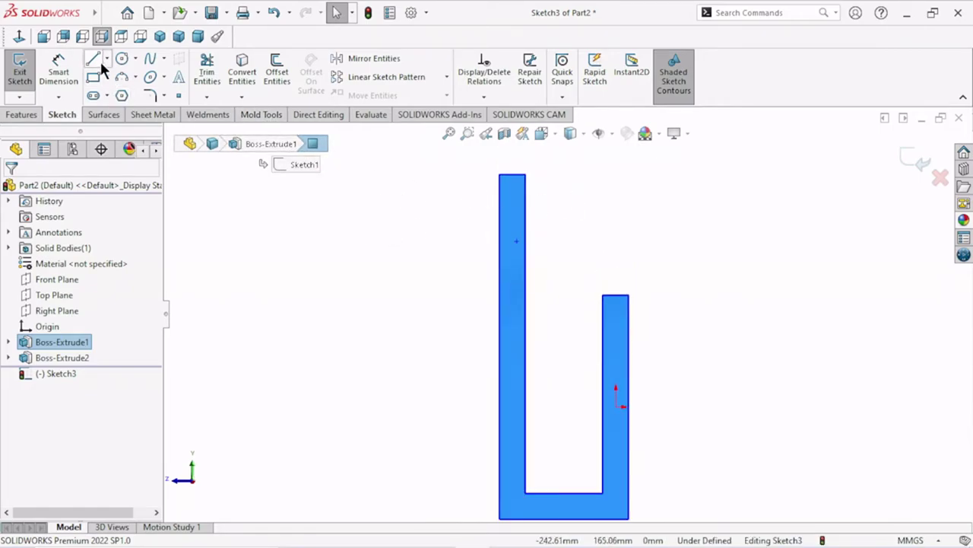
Draw a closed line region with a diagonal across the top of the left arm.
{"action": "left_click", "coordinate": [95, 60]}
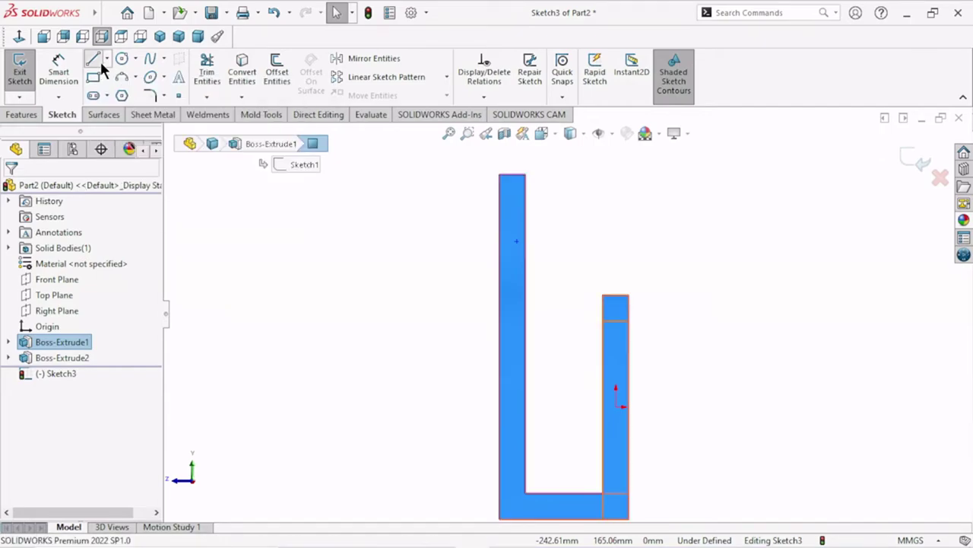
{"action": "left_click", "coordinate": [500, 226]}
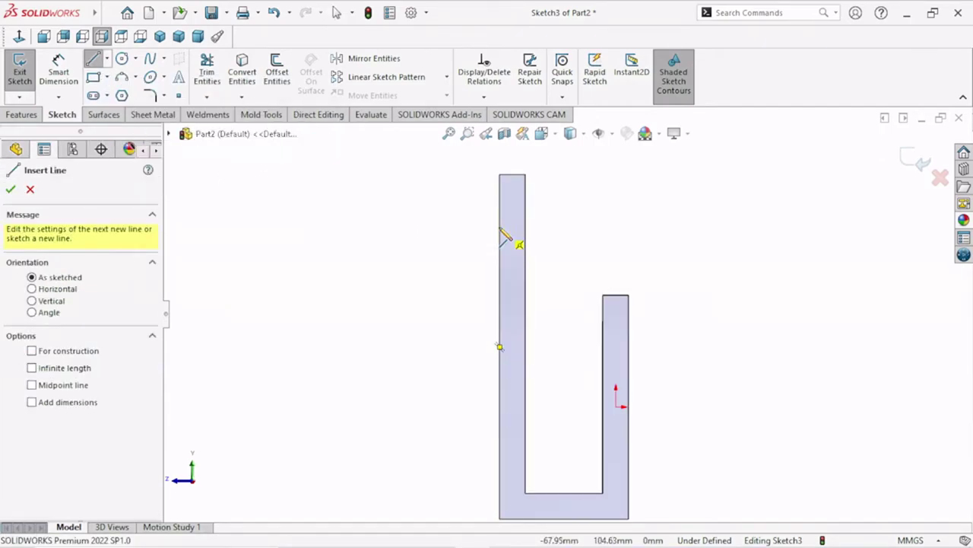
{"action": "left_click", "coordinate": [500, 175]}
{"action": "left_click", "coordinate": [525, 174]}
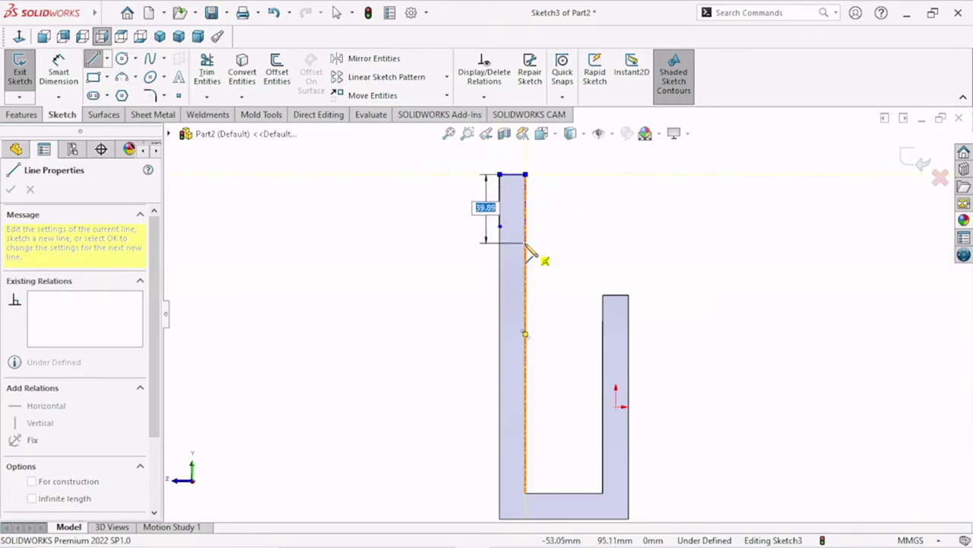
{"action": "left_click", "coordinate": [525, 243]}
{"action": "left_click", "coordinate": [498, 236]}
{"action": "right_click", "coordinate": [440, 220]}
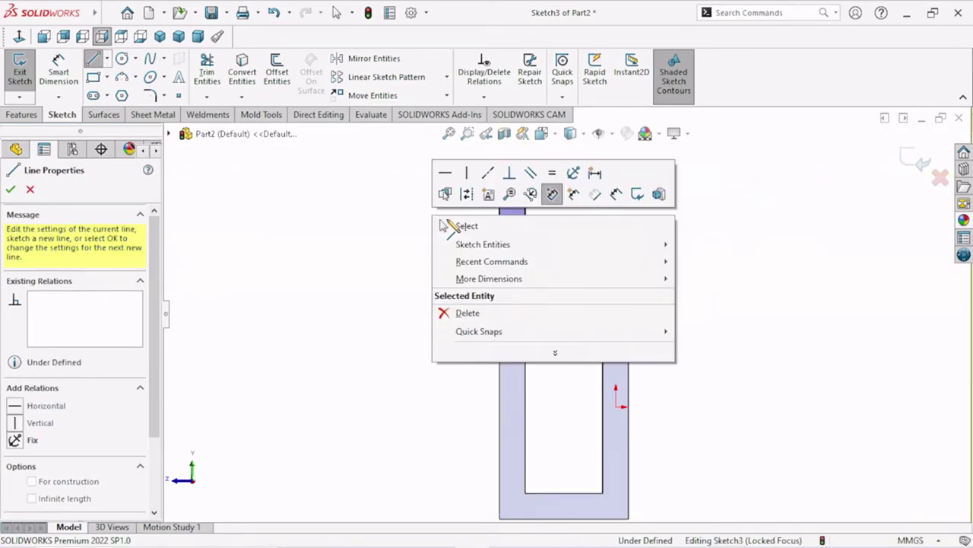
{"action": "left_click", "coordinate": [445, 225]}
{"action": "scroll", "coordinate": [547, 289], "scroll_direction": "up", "scroll_amount": 2}
{"action": "scroll", "coordinate": [567, 325], "scroll_direction": "down", "scroll_amount": 2}
{"action": "scroll", "coordinate": [489, 308], "scroll_direction": "up", "scroll_amount": 1}
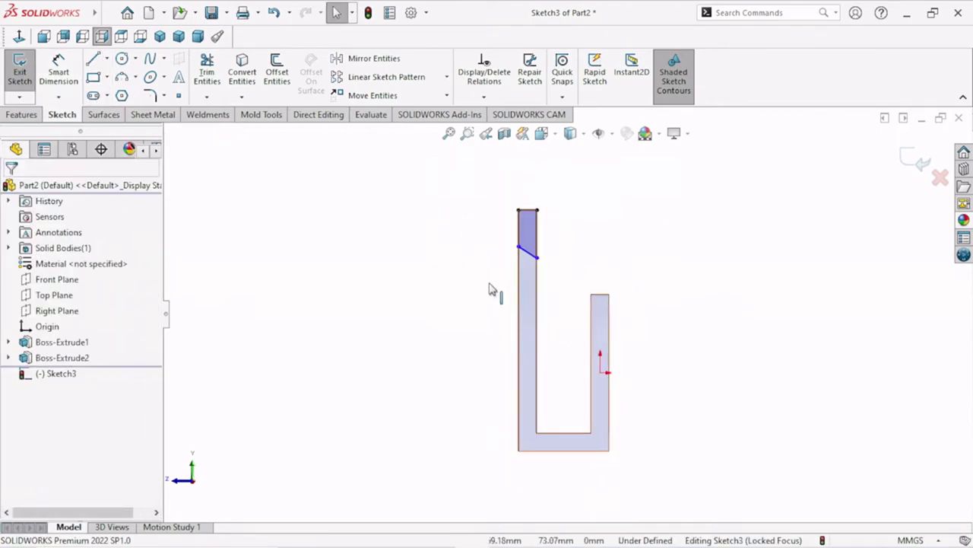
Dimension the height from the bottom edge to the diagonal's lower end as 175.24 mm.
{"action": "left_click", "coordinate": [74, 81]}
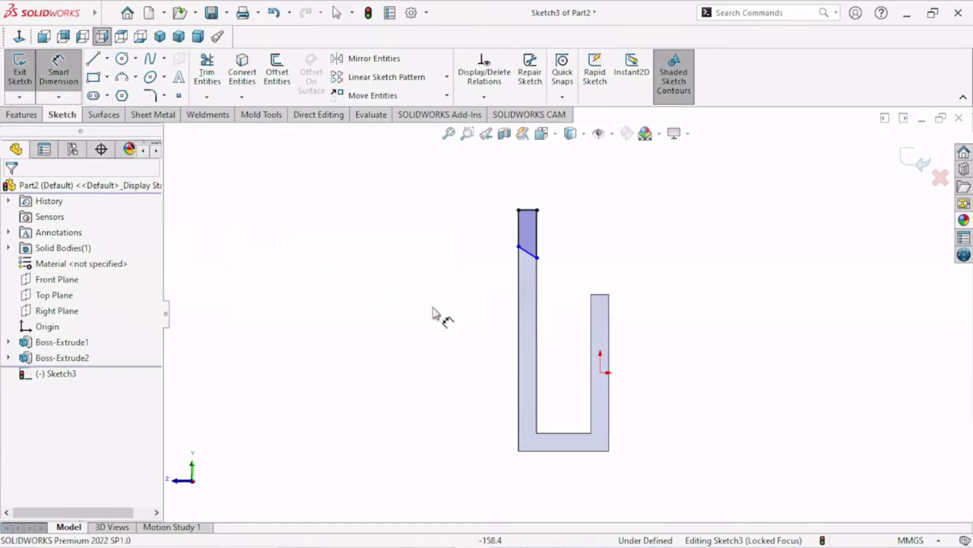
{"action": "left_click", "coordinate": [531, 453]}
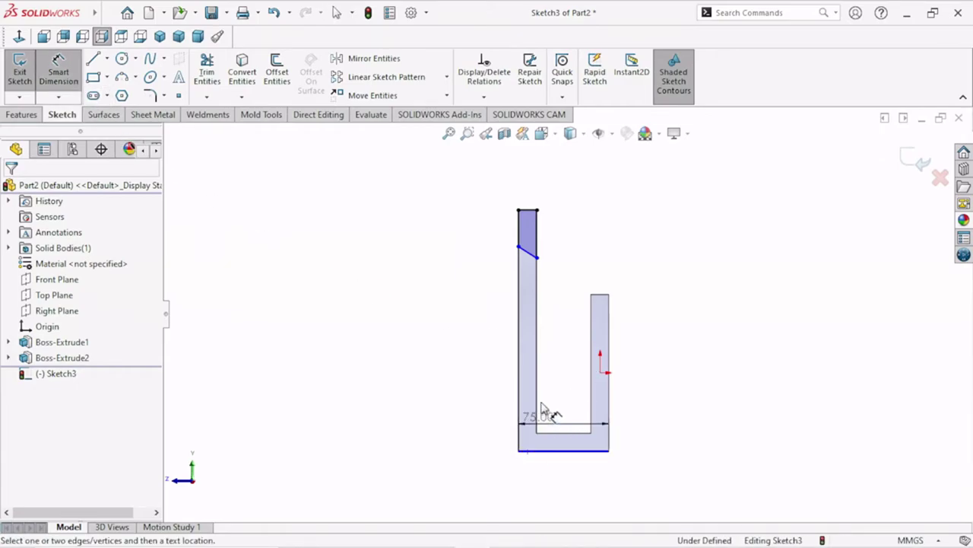
{"action": "left_click", "coordinate": [518, 248]}
{"action": "left_click", "coordinate": [447, 307]}
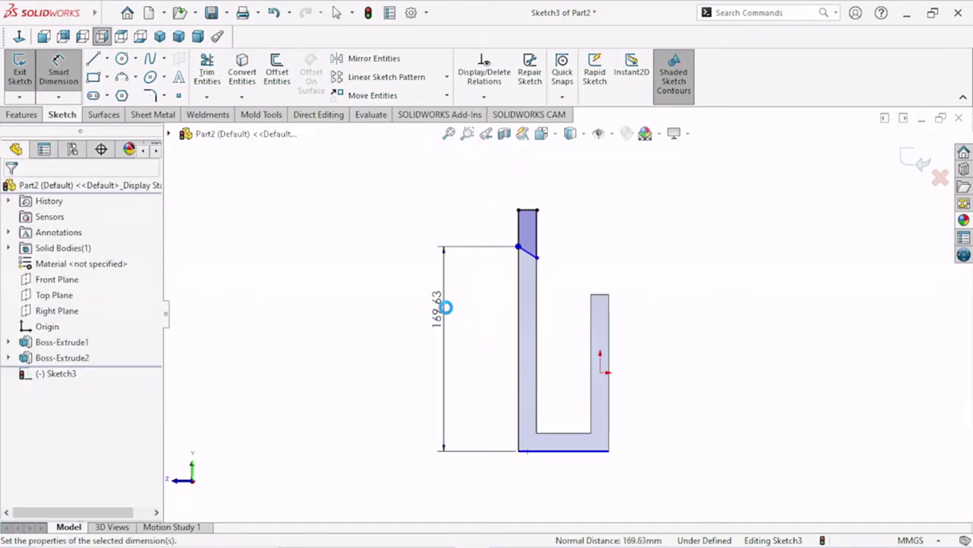
{"action": "left_click", "coordinate": [446, 307]}
{"action": "type", "text": "1"}
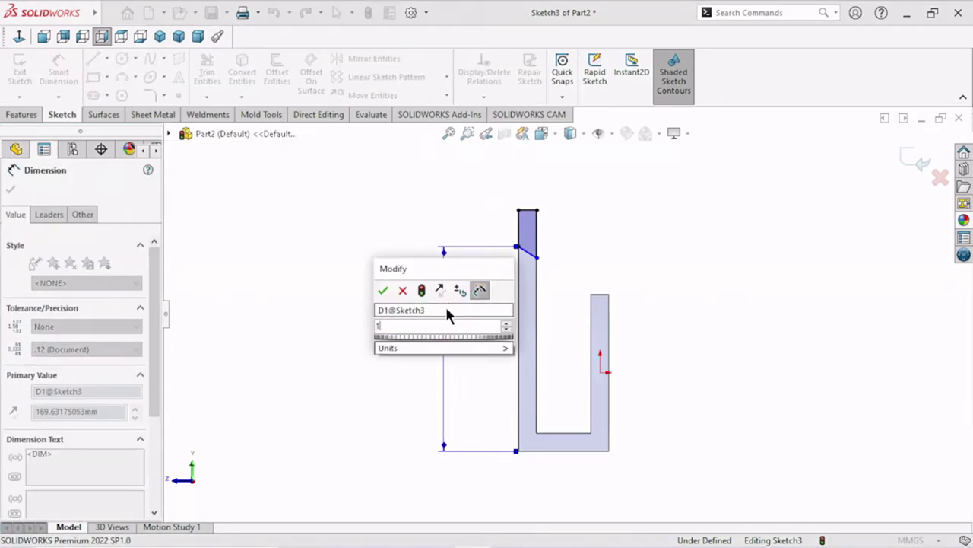
{"action": "type", "text": "75.24"}
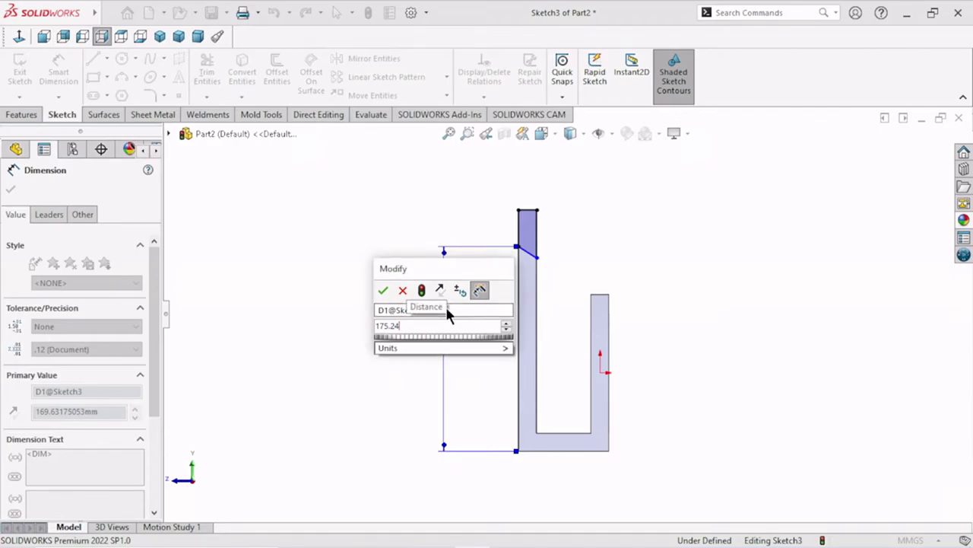
{"action": "left_click", "coordinate": [384, 292]}
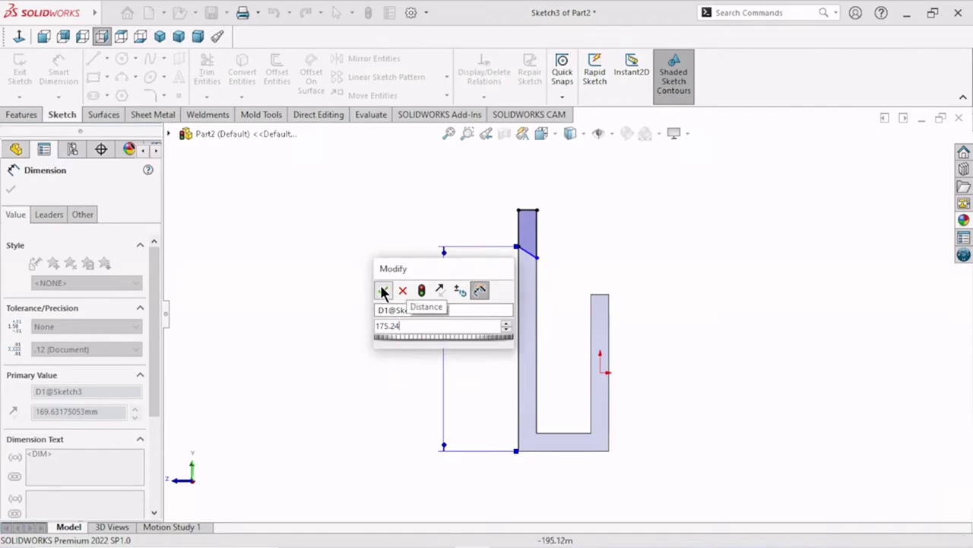
{"action": "scroll", "coordinate": [563, 327], "scroll_direction": "up", "scroll_amount": 1}
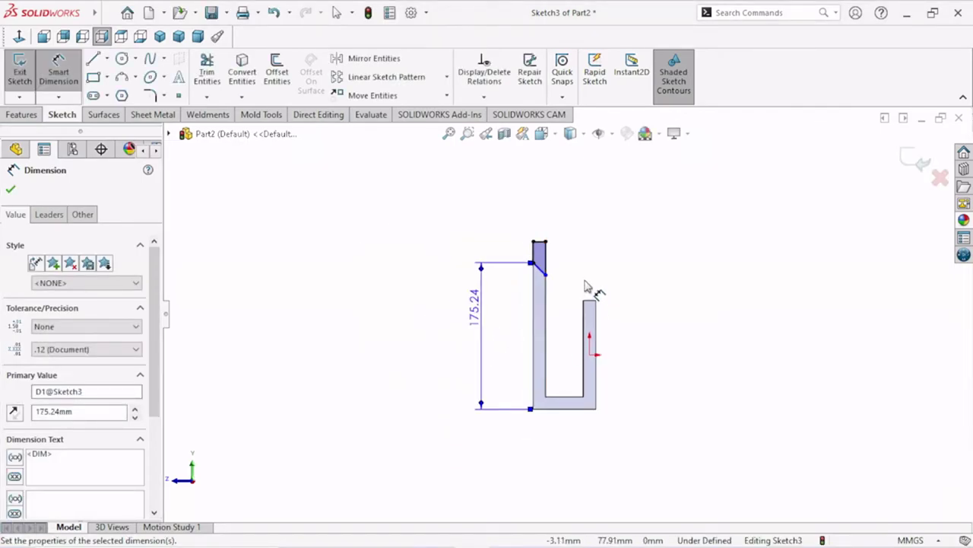
{"action": "scroll", "coordinate": [586, 284], "scroll_direction": "down", "scroll_amount": 2}
{"action": "scroll", "coordinate": [555, 348], "scroll_direction": "up", "scroll_amount": 1}
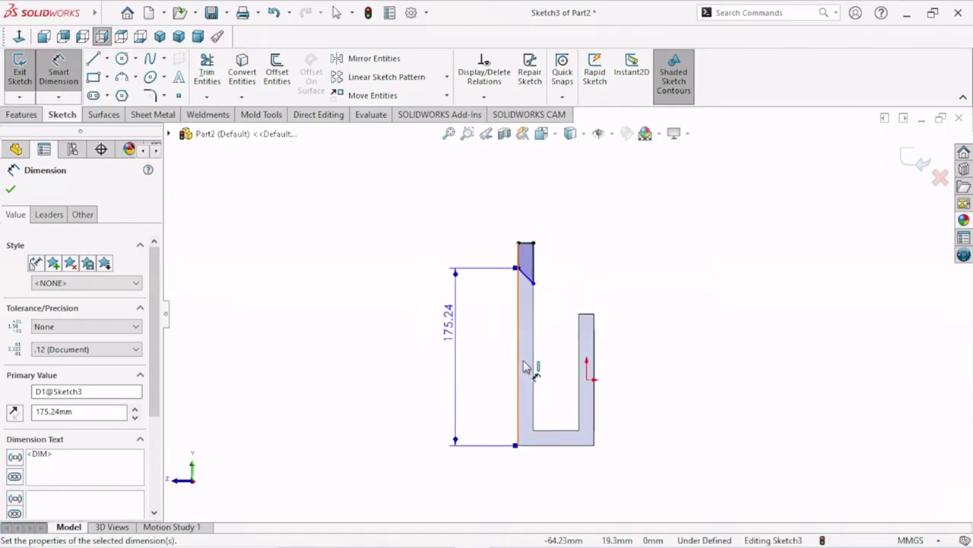
Set the angle between the vertical edge and the diagonal to 135.46°.
{"action": "left_click", "coordinate": [533, 339]}
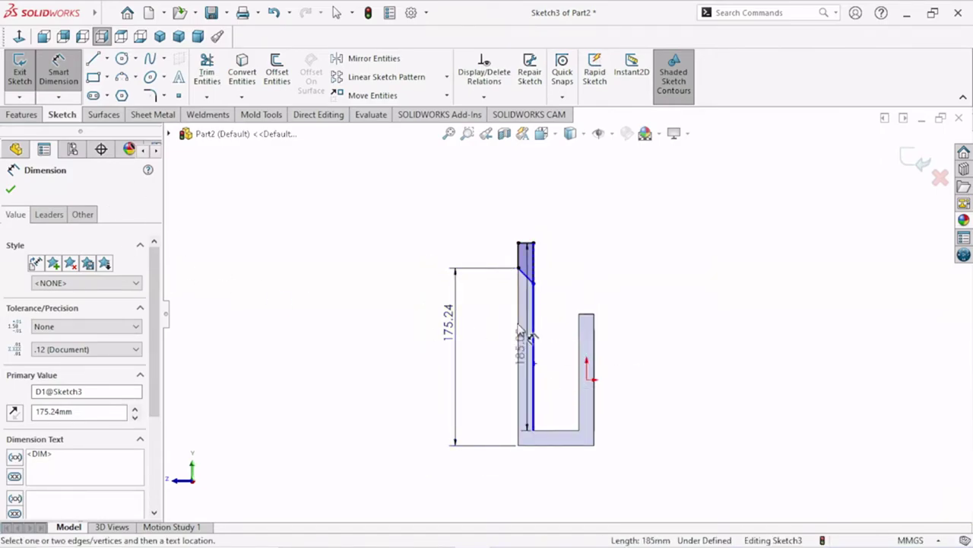
{"action": "left_click", "coordinate": [533, 282]}
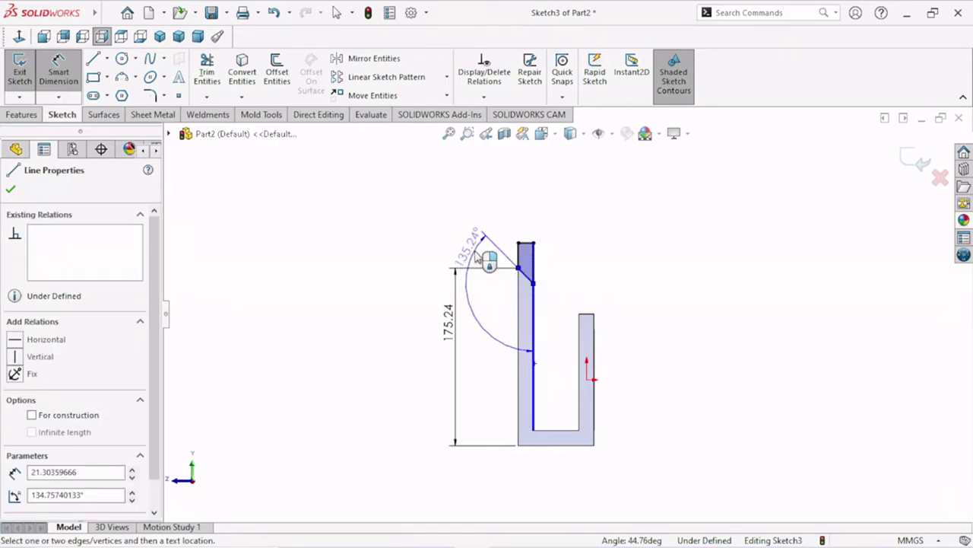
{"action": "left_click", "coordinate": [384, 252]}
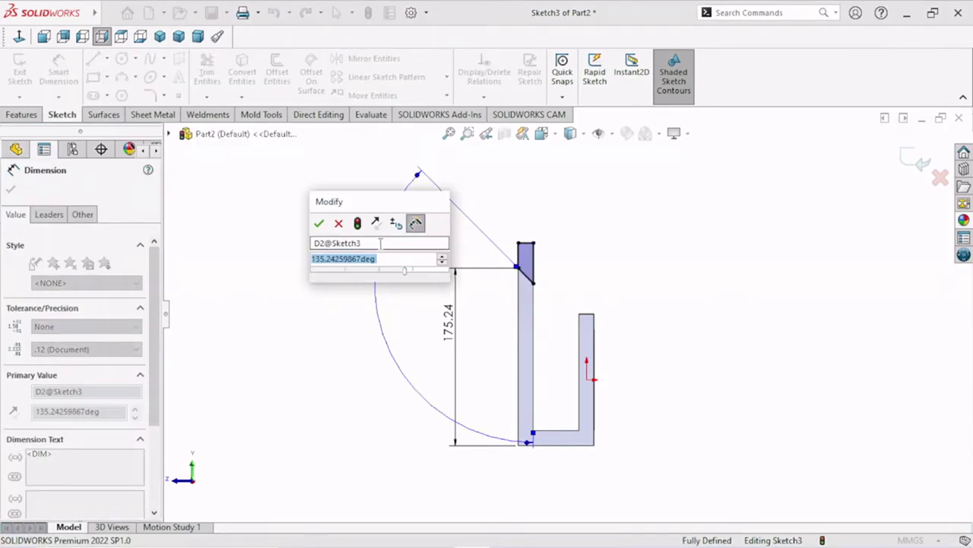
{"action": "type", "text": "135."}
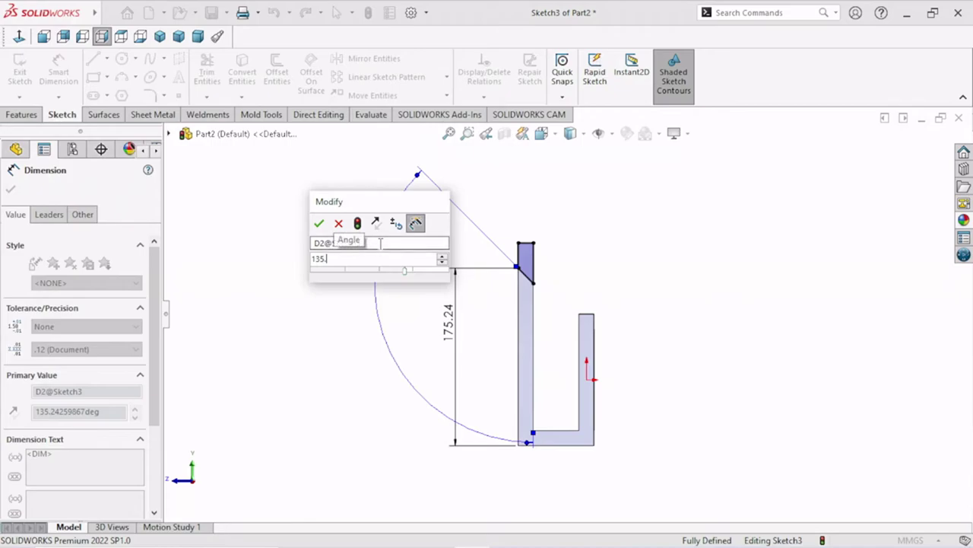
{"action": "type", "text": "46"}
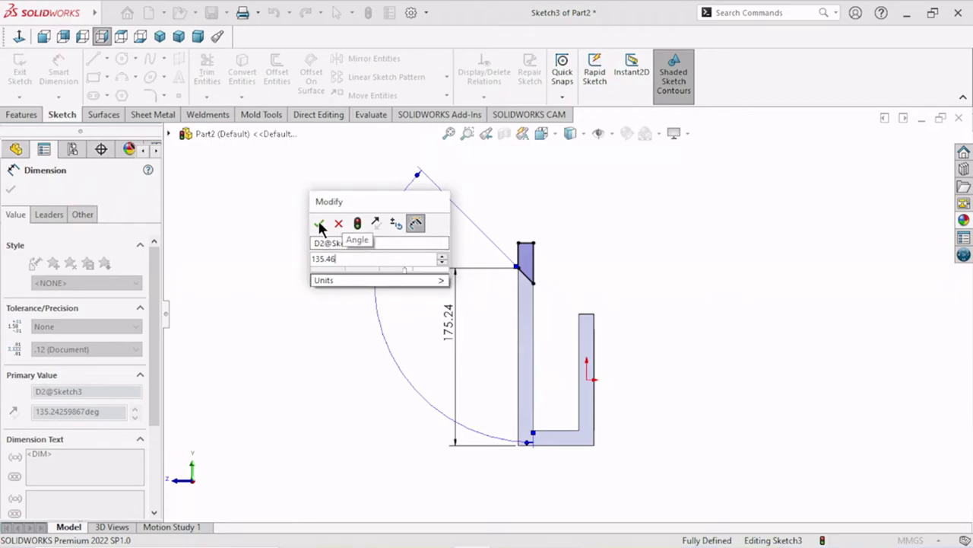
{"action": "left_click", "coordinate": [319, 225]}
{"action": "scroll", "coordinate": [585, 350], "scroll_direction": "up", "scroll_amount": 2}
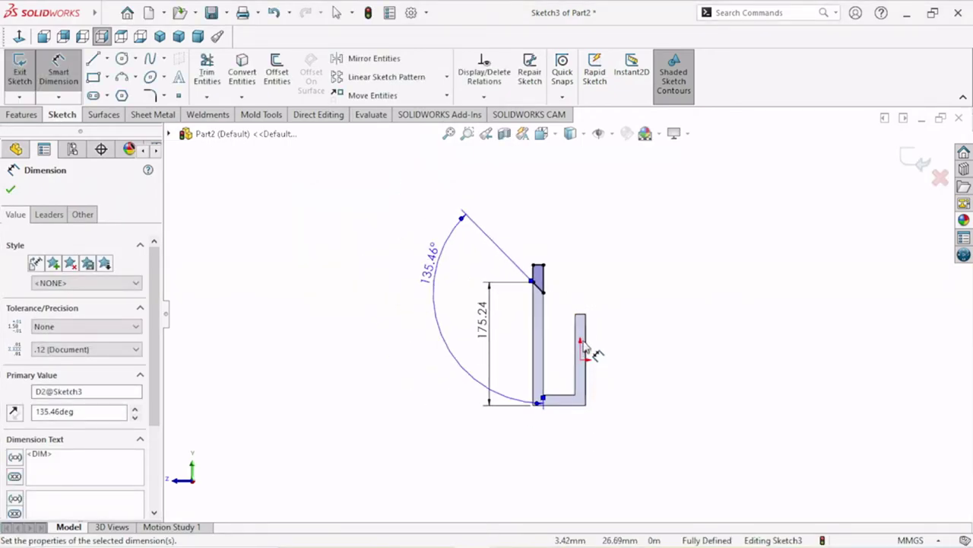
{"action": "scroll", "coordinate": [586, 350], "scroll_direction": "down", "scroll_amount": 1}
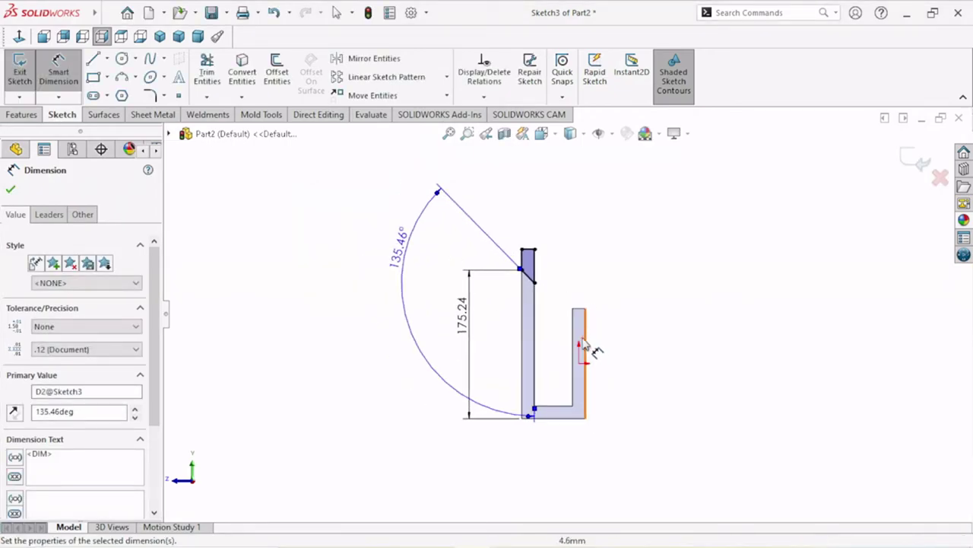
Add a 40.00 mm vertical dimension on the short corner piece.
{"action": "left_click", "coordinate": [534, 250]}
{"action": "left_click", "coordinate": [535, 282]}
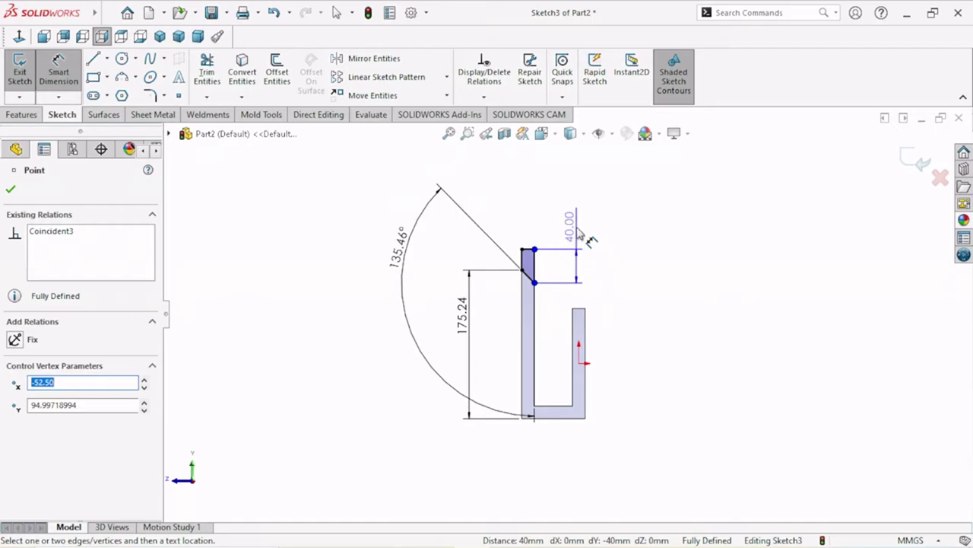
{"action": "left_click", "coordinate": [576, 236]}
{"action": "left_click", "coordinate": [567, 215]}
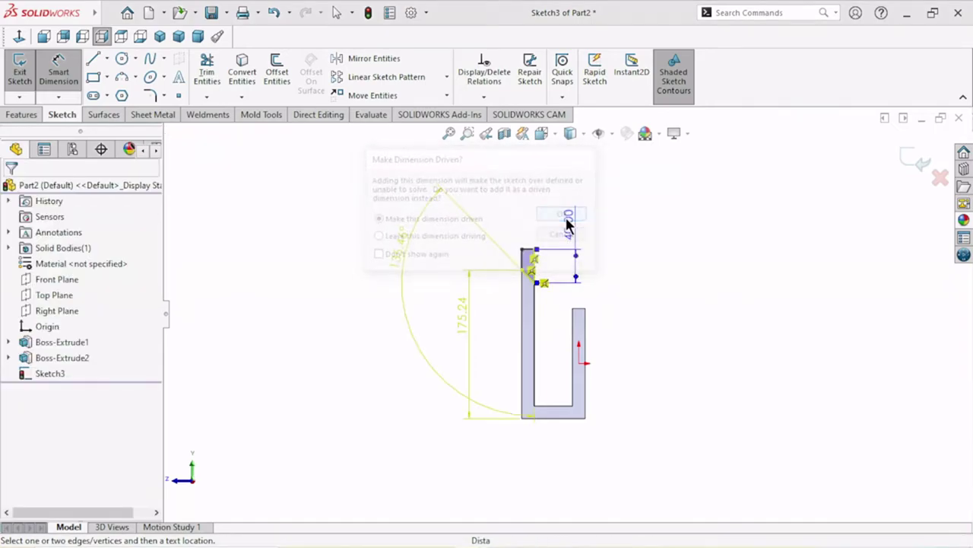
{"action": "left_click", "coordinate": [576, 290]}
{"action": "scroll", "coordinate": [578, 289], "scroll_direction": "down", "scroll_amount": 1}
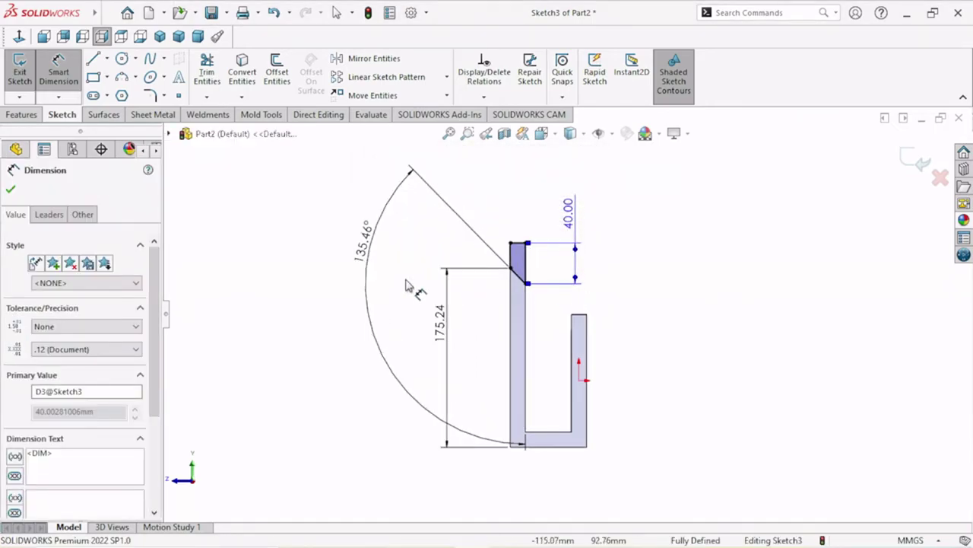
{"action": "left_click", "coordinate": [10, 191]}
Cut the slanted triangular corner off the tall upright with an Up To Next extruded cut.
{"action": "left_click", "coordinate": [33, 111]}
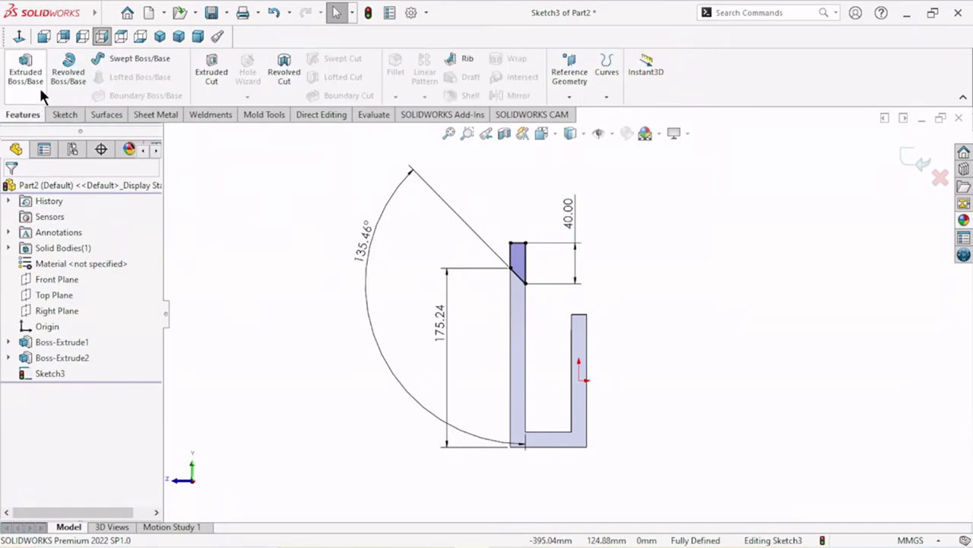
{"action": "left_click", "coordinate": [212, 71]}
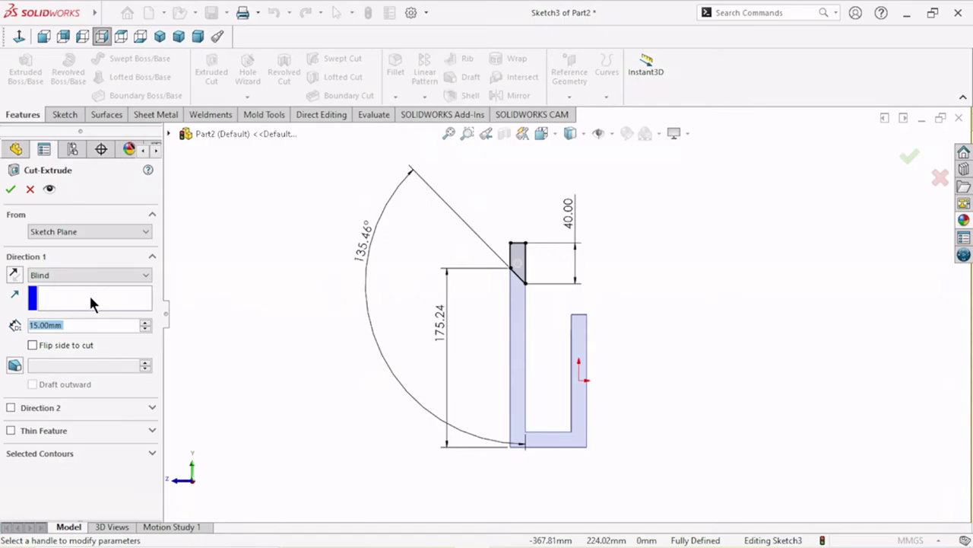
{"action": "left_click", "coordinate": [143, 277]}
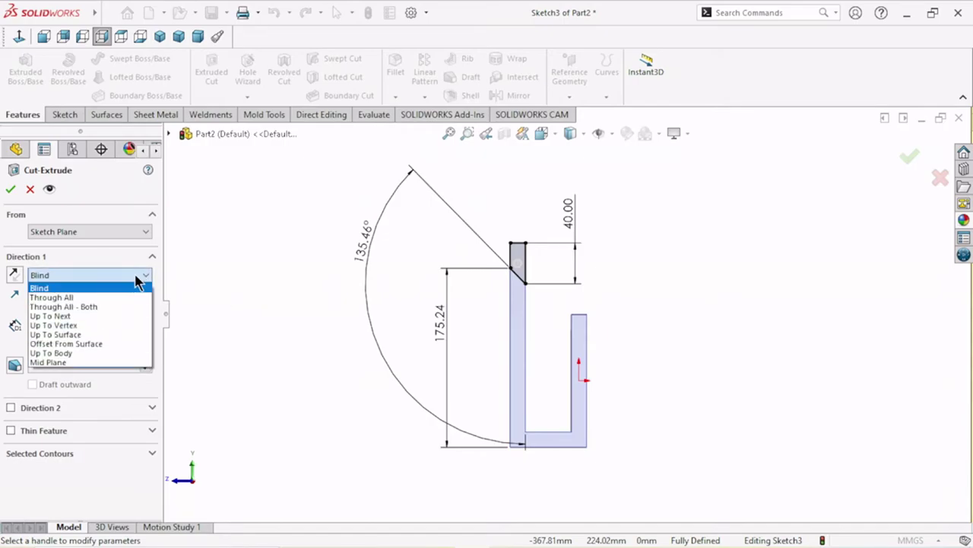
{"action": "left_click", "coordinate": [84, 316]}
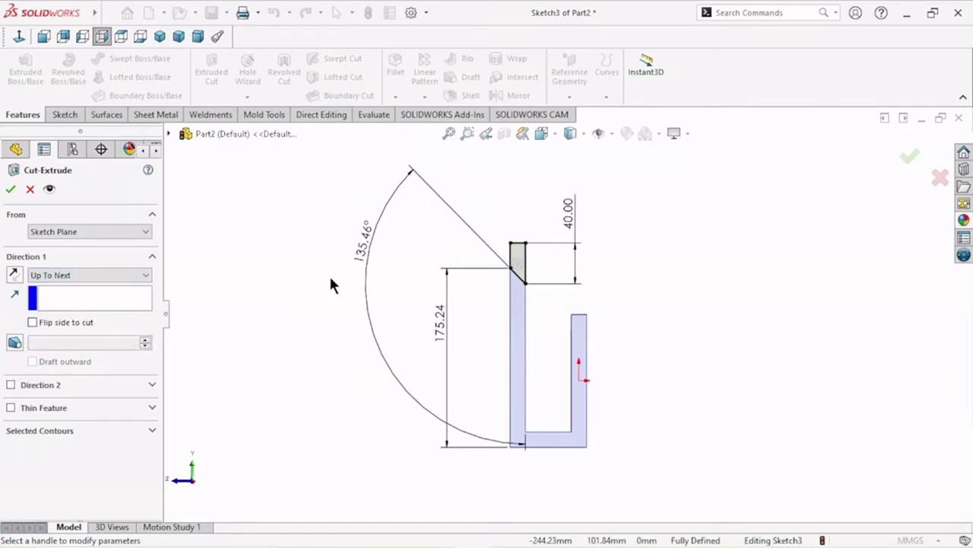
{"action": "mouse_move", "coordinate": [446, 300]}
{"action": "middle_mouse_down"}
{"action": "mouse_move", "coordinate": [432, 306]}
{"action": "mouse_move", "coordinate": [439, 321]}
{"action": "middle_mouse_up"}
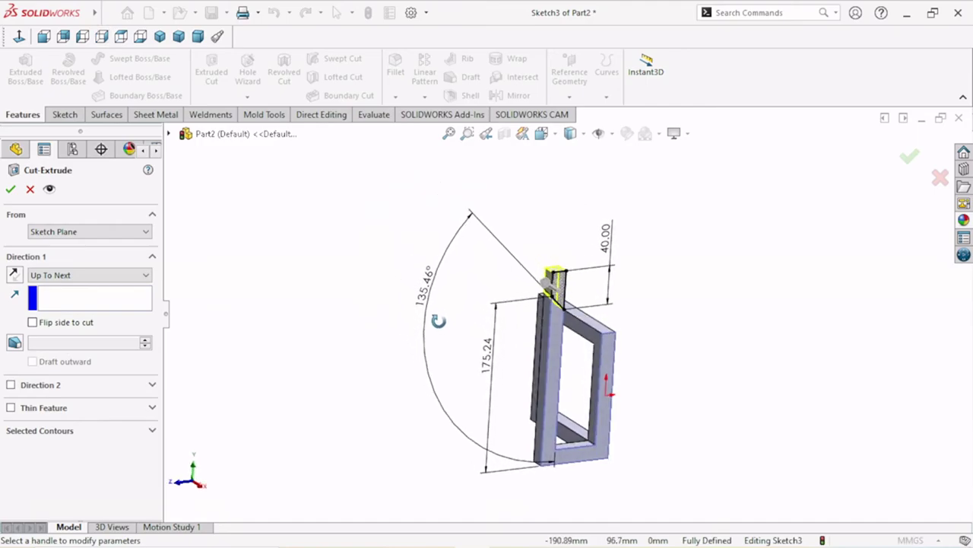
{"action": "left_click", "coordinate": [11, 189]}
{"action": "scroll", "coordinate": [618, 373], "scroll_direction": "up", "scroll_amount": 5}
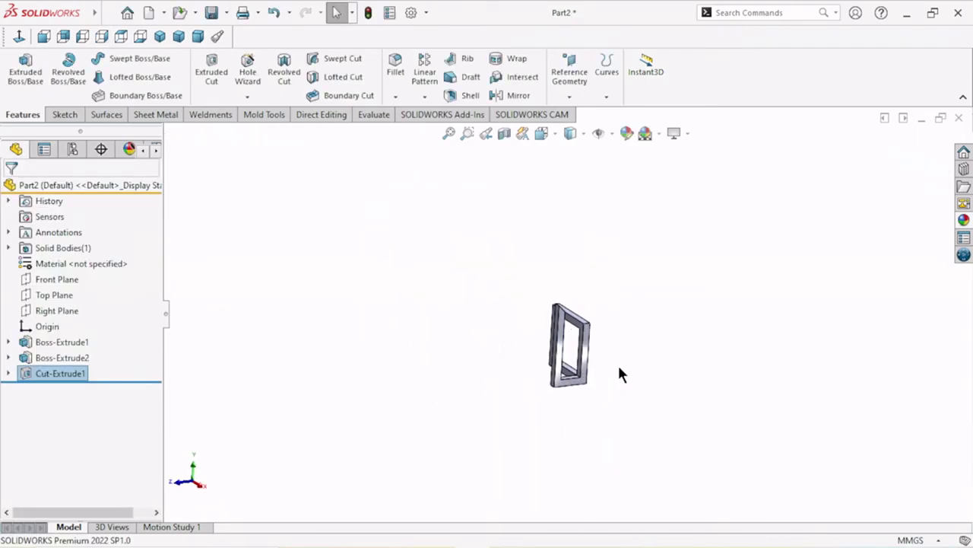
{"action": "mouse_move", "coordinate": [619, 368]}
{"action": "middle_mouse_down"}
{"action": "mouse_move", "coordinate": [598, 322]}
{"action": "mouse_move", "coordinate": [593, 330]}
{"action": "mouse_move", "coordinate": [556, 324]}
{"action": "mouse_move", "coordinate": [613, 297]}
{"action": "mouse_move", "coordinate": [497, 369]}
{"action": "mouse_move", "coordinate": [493, 434]}
{"action": "mouse_move", "coordinate": [523, 313]}
{"action": "middle_mouse_up"}
Open a new sketch on the side face of the first extruded bar, Boss-Extrude1.
{"action": "left_click", "coordinate": [524, 314]}
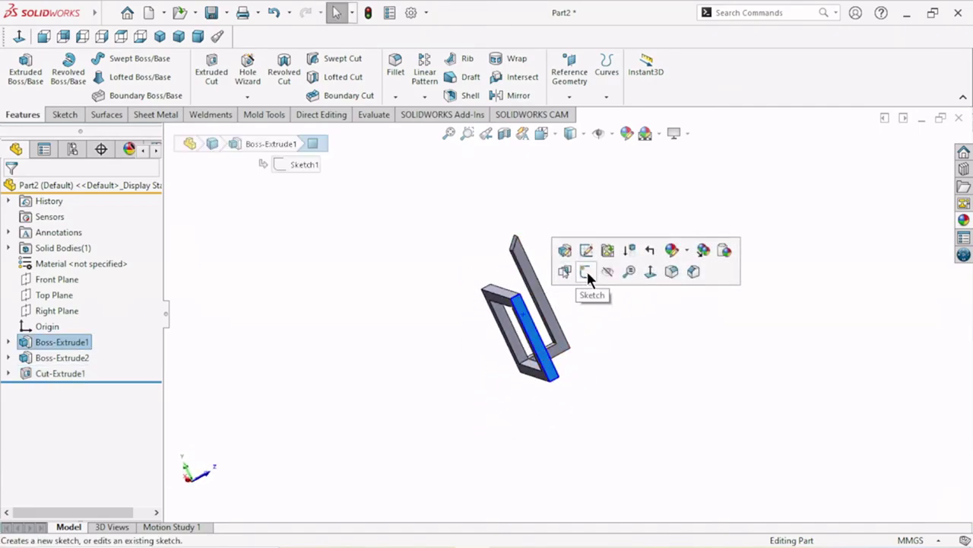
{"action": "left_click", "coordinate": [586, 272]}
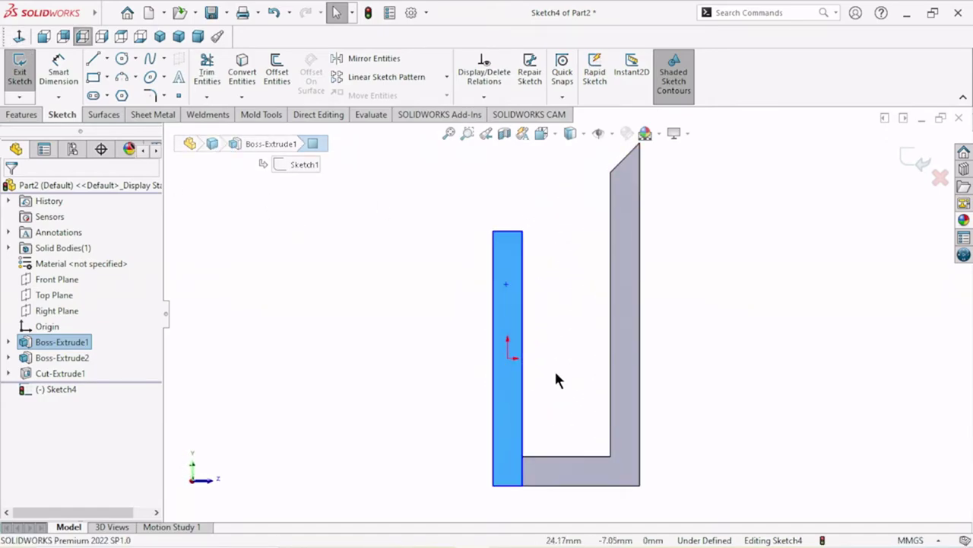
{"action": "scroll", "coordinate": [559, 361], "scroll_direction": "up", "scroll_amount": 1}
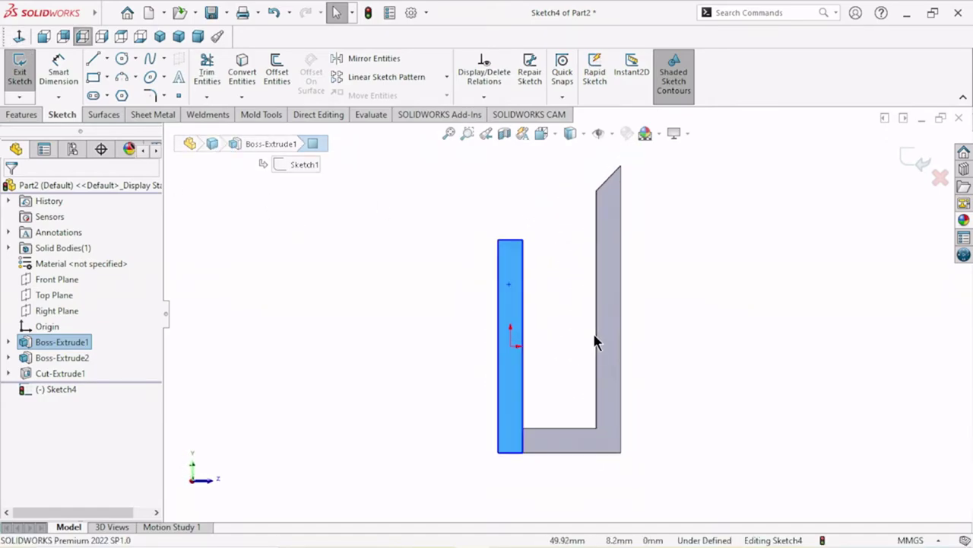
Draw two corner rectangles: a horizontal bar leftward from the face's top-left corner, then a vertical bar downward.
{"action": "left_click", "coordinate": [92, 78]}
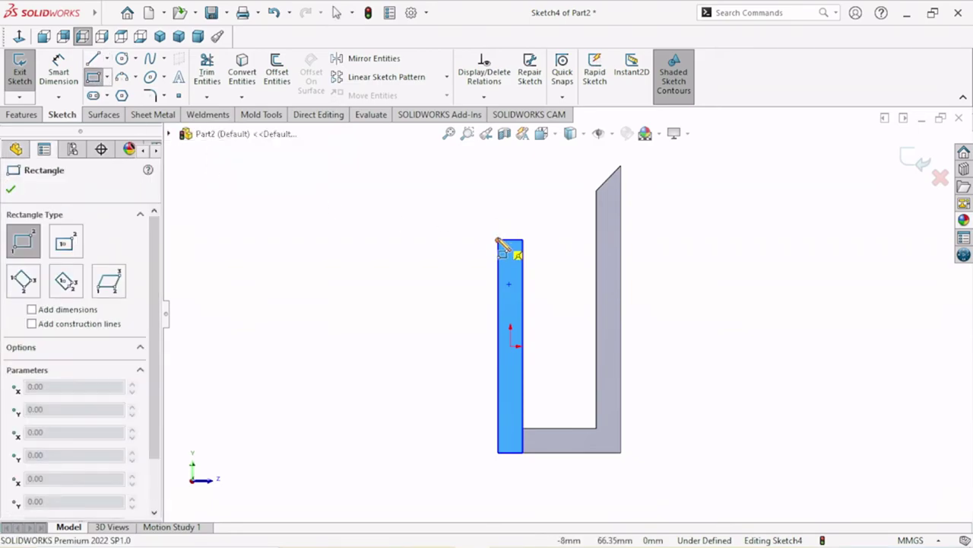
{"action": "left_click", "coordinate": [498, 239]}
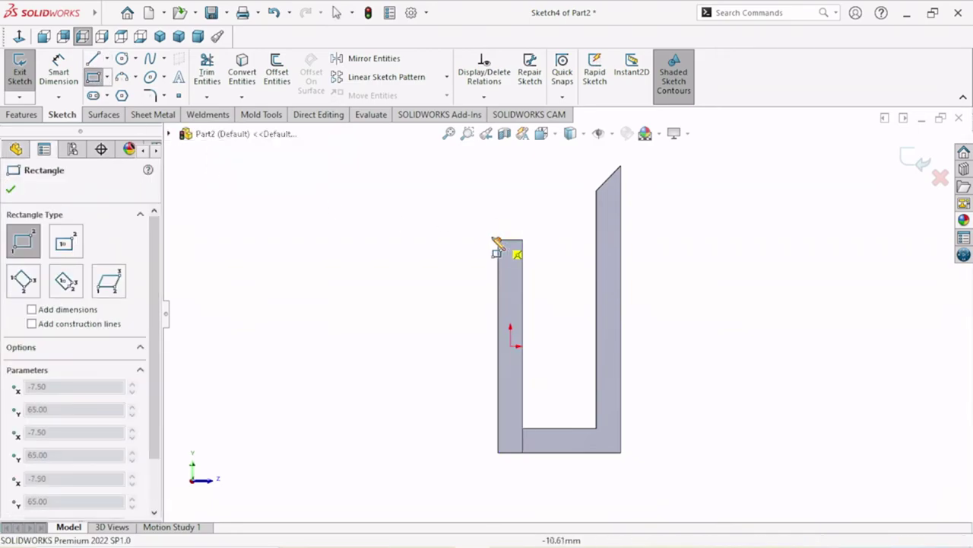
{"action": "left_click", "coordinate": [374, 260]}
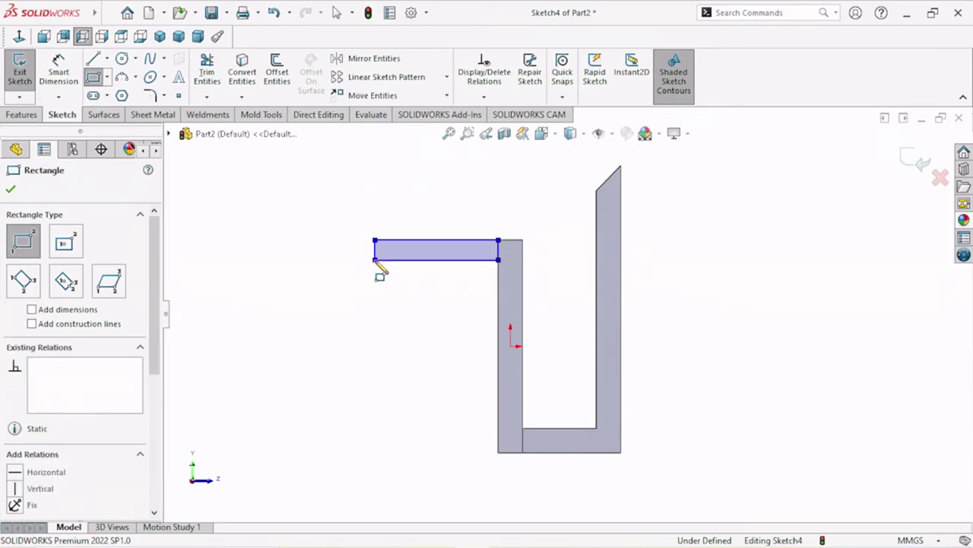
{"action": "left_click", "coordinate": [374, 240]}
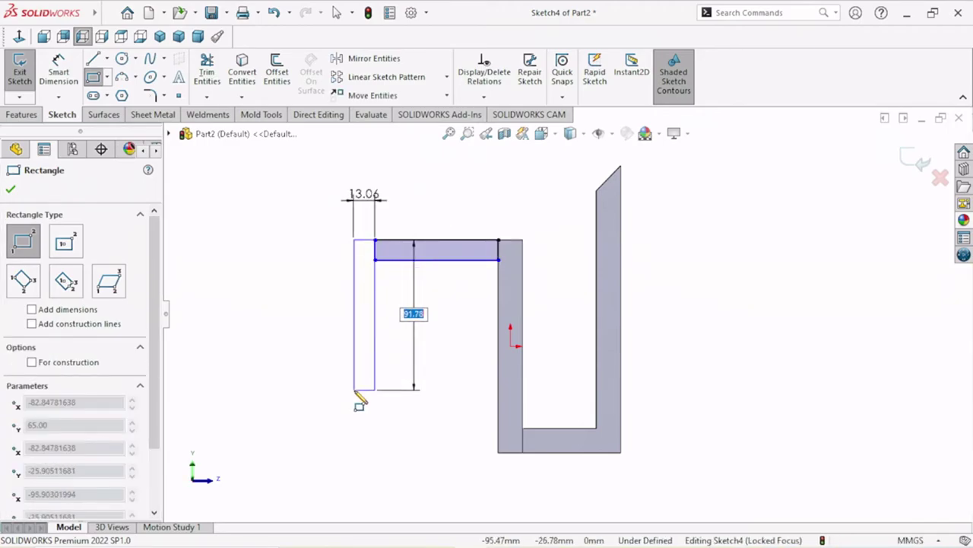
{"action": "left_click", "coordinate": [352, 389]}
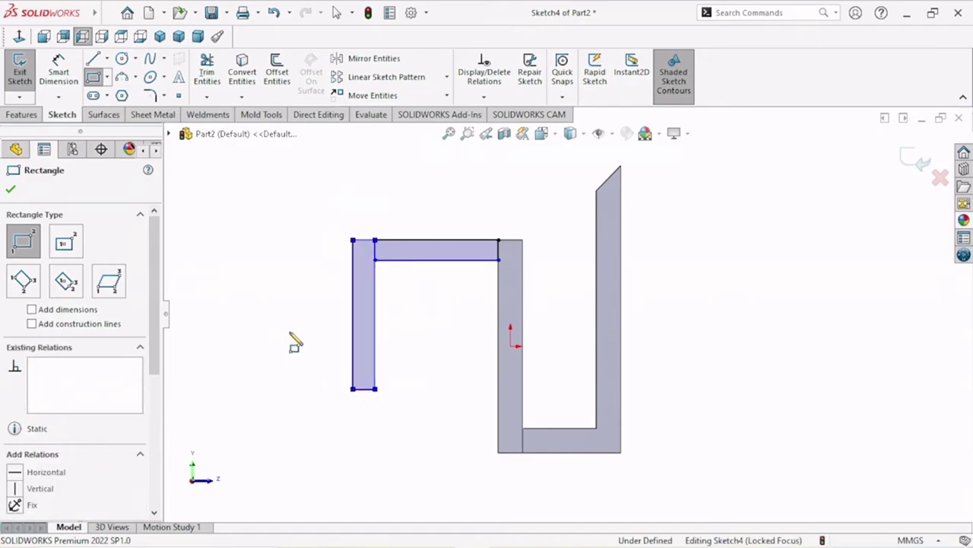
{"action": "key", "text": "Escape"}
Trim the overlapping line where the rectangles meet, then undo both trims.
{"action": "left_click", "coordinate": [216, 67]}
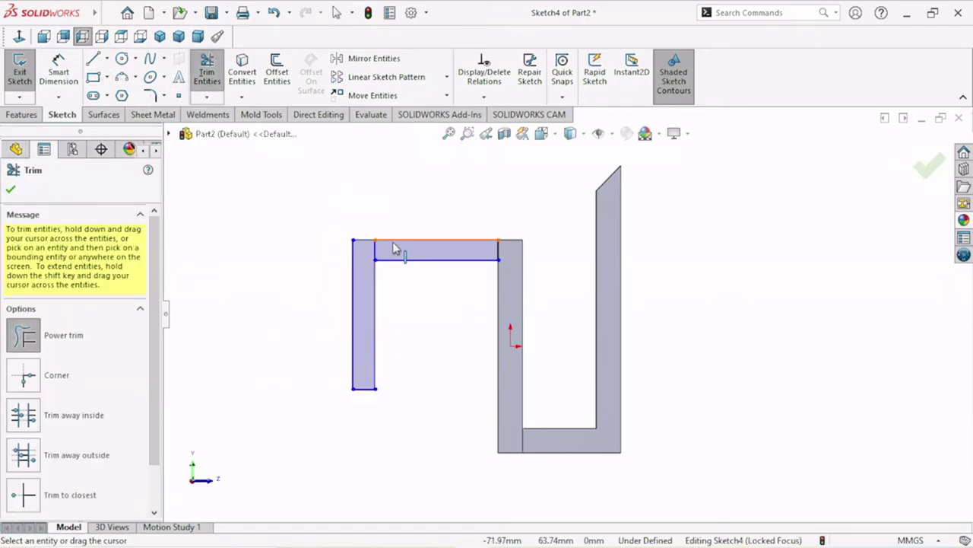
{"action": "mouse_move", "coordinate": [373, 269]}
{"action": "left_mouse_down"}
{"action": "mouse_move", "coordinate": [384, 256]}
{"action": "mouse_move", "coordinate": [372, 255]}
{"action": "left_mouse_up"}
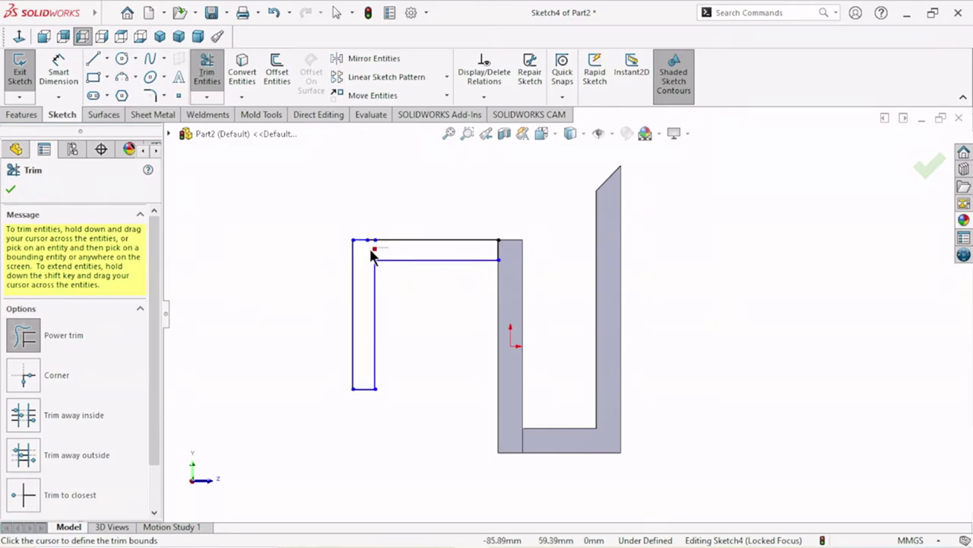
{"action": "left_click", "coordinate": [12, 189]}
{"action": "scroll", "coordinate": [382, 242], "scroll_direction": "down", "scroll_amount": 5}
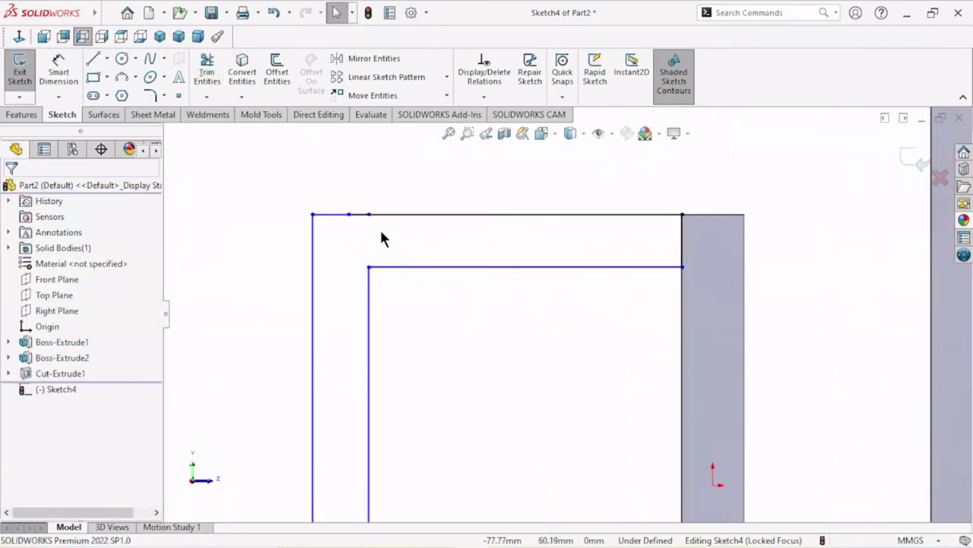
{"action": "scroll", "coordinate": [382, 234], "scroll_direction": "up", "scroll_amount": 3}
{"action": "scroll", "coordinate": [554, 337], "scroll_direction": "up", "scroll_amount": 2}
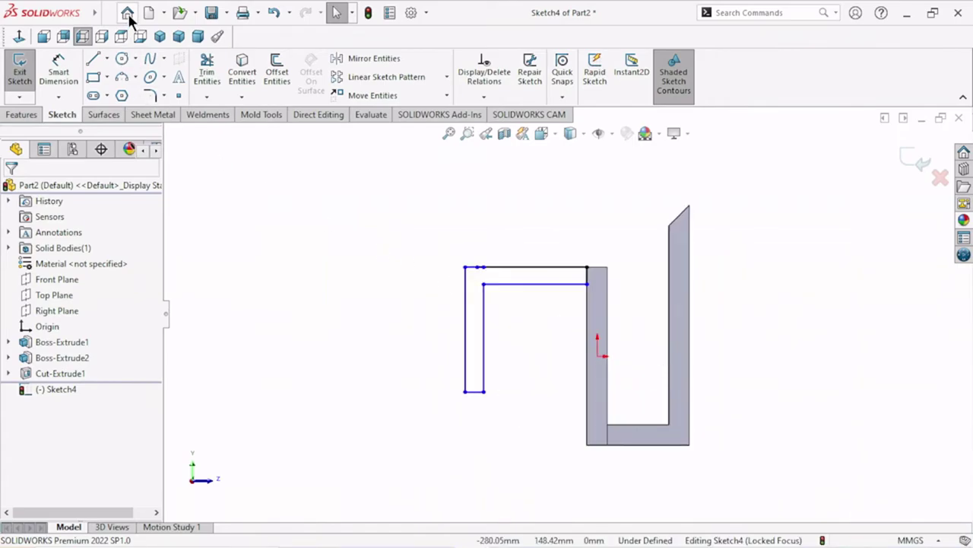
{"action": "left_click", "coordinate": [274, 13]}
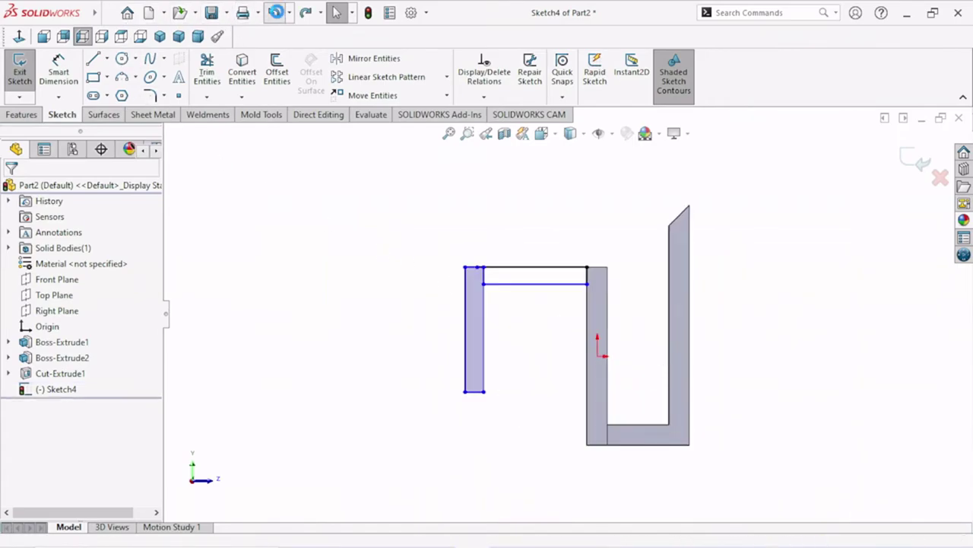
{"action": "left_click", "coordinate": [274, 12]}
{"action": "scroll", "coordinate": [581, 312], "scroll_direction": "down", "scroll_amount": 3}
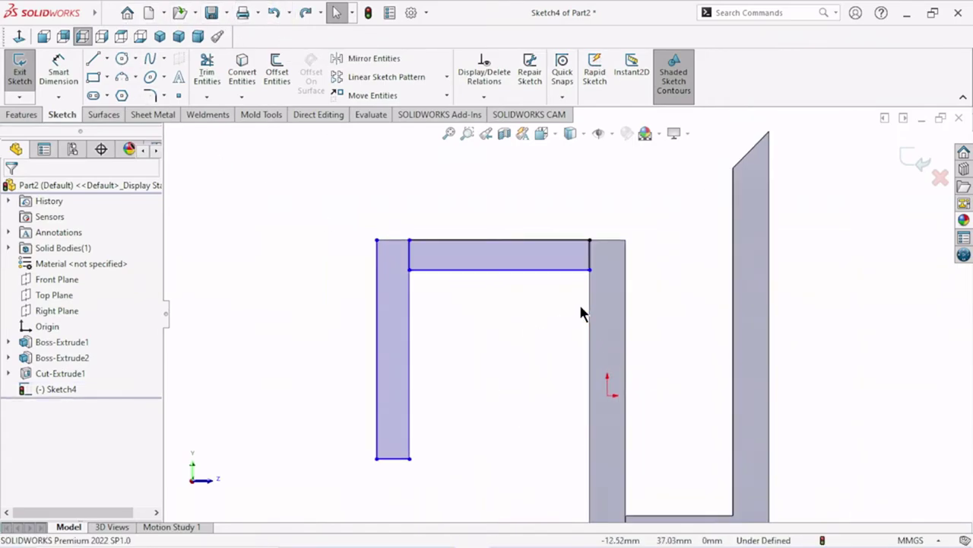
Power-trim the short segment at the top-left corner, leaving one inverted-L profile.
{"action": "left_click", "coordinate": [205, 72]}
{"action": "left_click_drag", "start_coordinate": [439, 265], "coordinate": [409, 268]}
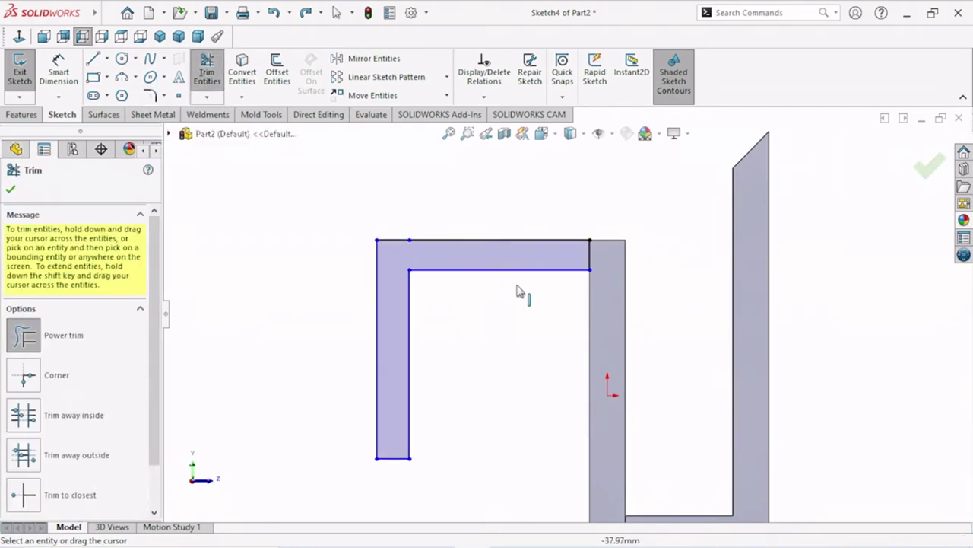
{"action": "left_click", "coordinate": [11, 190]}
{"action": "scroll", "coordinate": [523, 398], "scroll_direction": "up", "scroll_amount": 2}
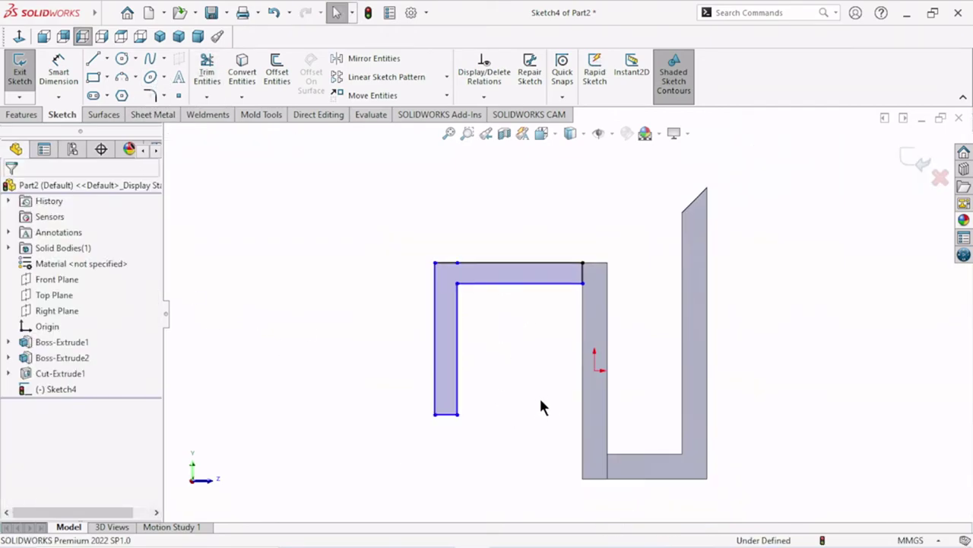
{"action": "left_click", "coordinate": [50, 72]}
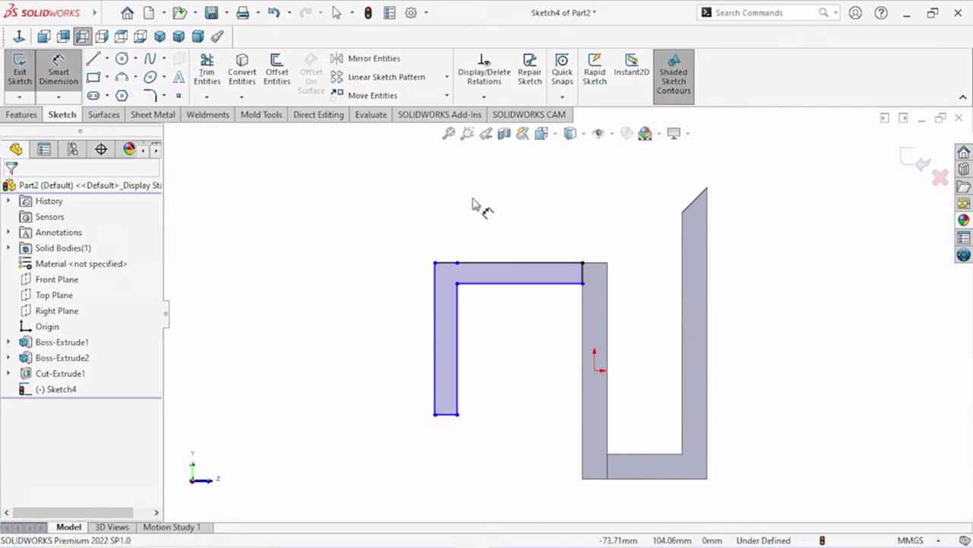
Dimension the L's overall width to 55.5 mm and its height to 75 mm.
{"action": "left_click", "coordinate": [438, 283]}
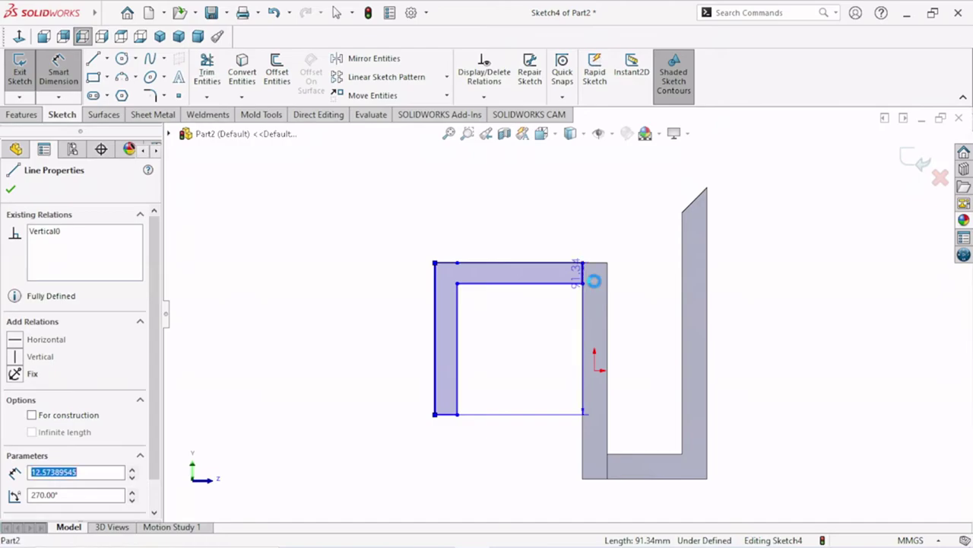
{"action": "left_click", "coordinate": [584, 278]}
{"action": "left_click", "coordinate": [491, 201]}
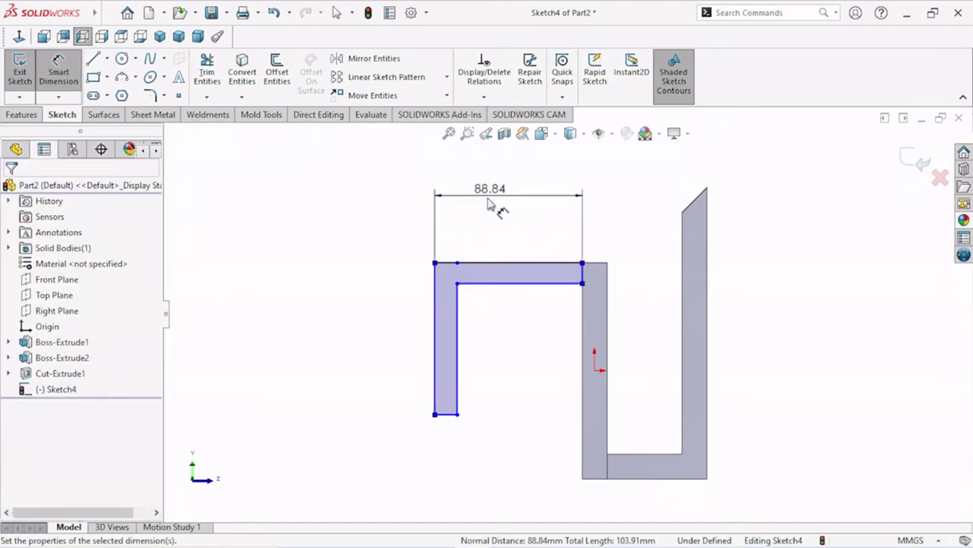
{"action": "type", "text": "55.5"}
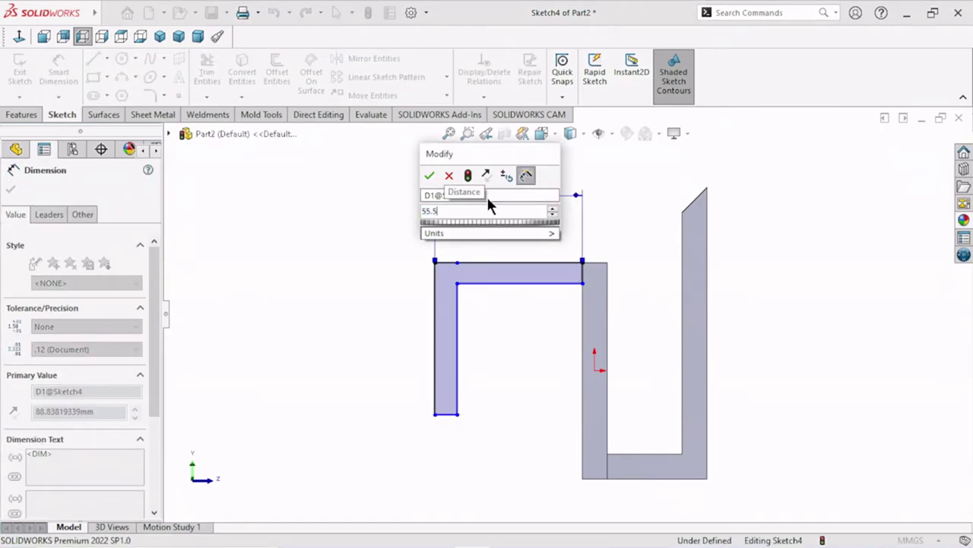
{"action": "left_click", "coordinate": [430, 177]}
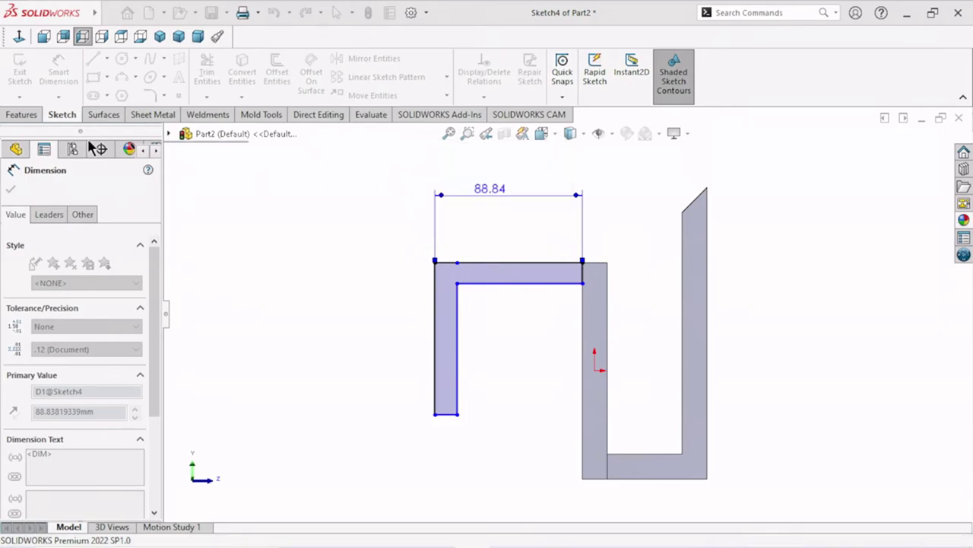
{"action": "scroll", "coordinate": [563, 386], "scroll_direction": "down", "scroll_amount": 2}
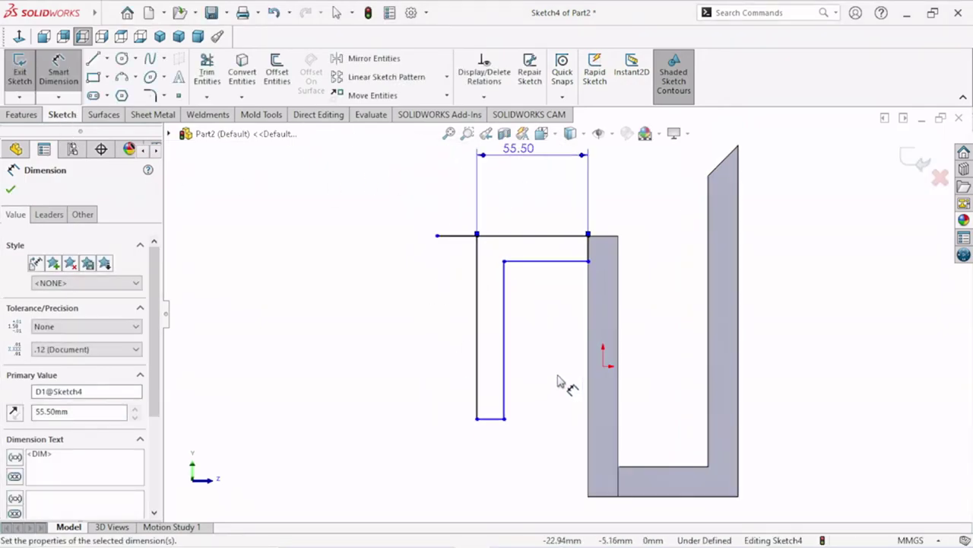
{"action": "left_click", "coordinate": [510, 237]}
{"action": "left_click", "coordinate": [491, 419]}
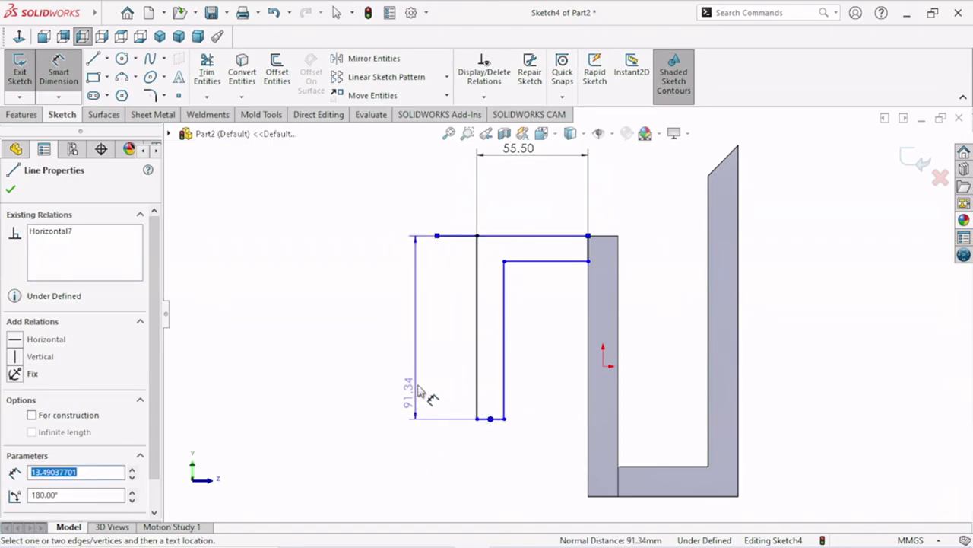
{"action": "left_click", "coordinate": [424, 351]}
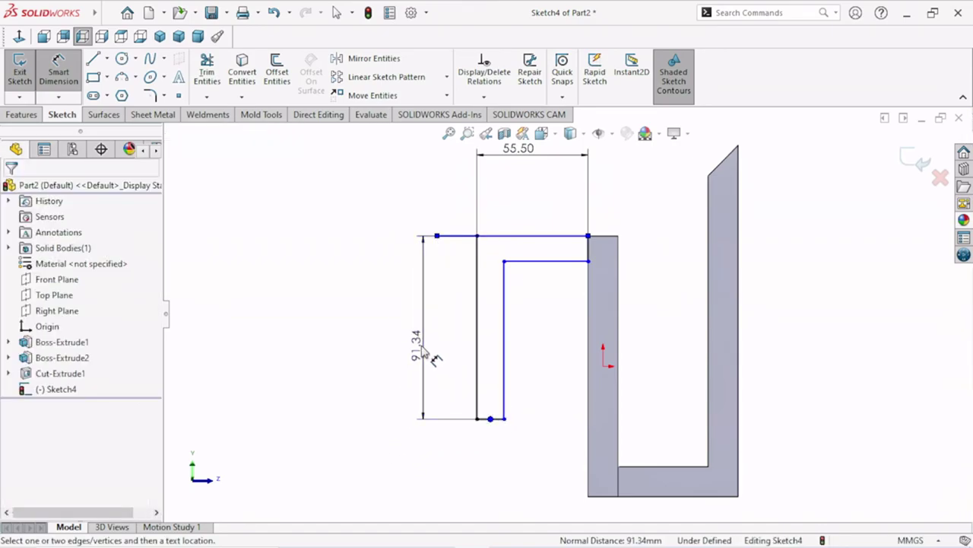
{"action": "type", "text": "75"}
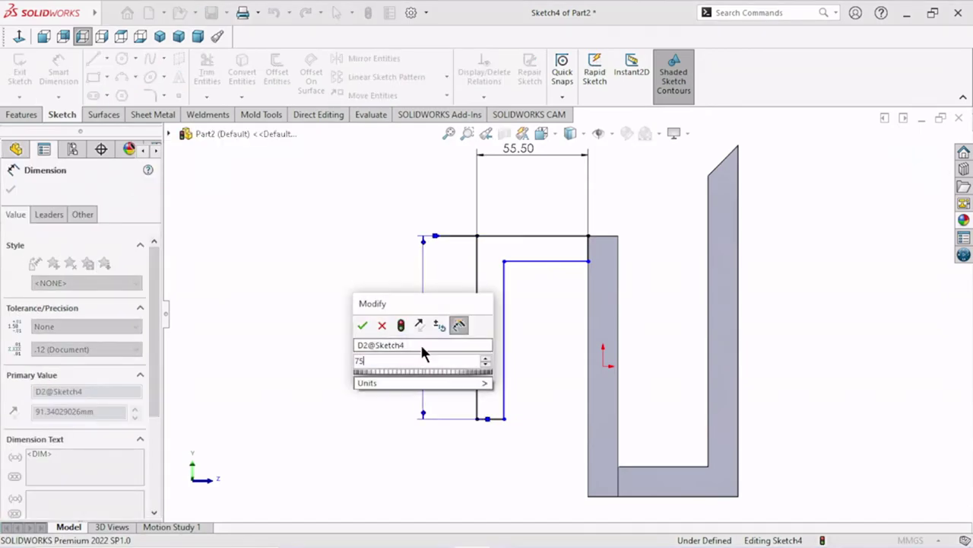
{"action": "left_click", "coordinate": [362, 325]}
{"action": "scroll", "coordinate": [536, 365], "scroll_direction": "down", "scroll_amount": 2}
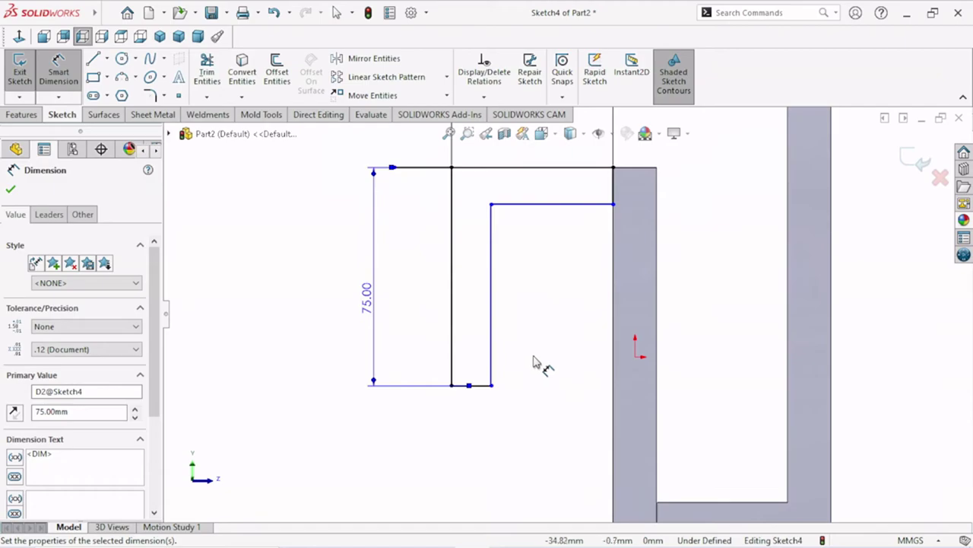
Dimension the vertical leg and the top bar thickness to 15 mm each.
{"action": "left_click", "coordinate": [492, 357]}
{"action": "left_click", "coordinate": [451, 376]}
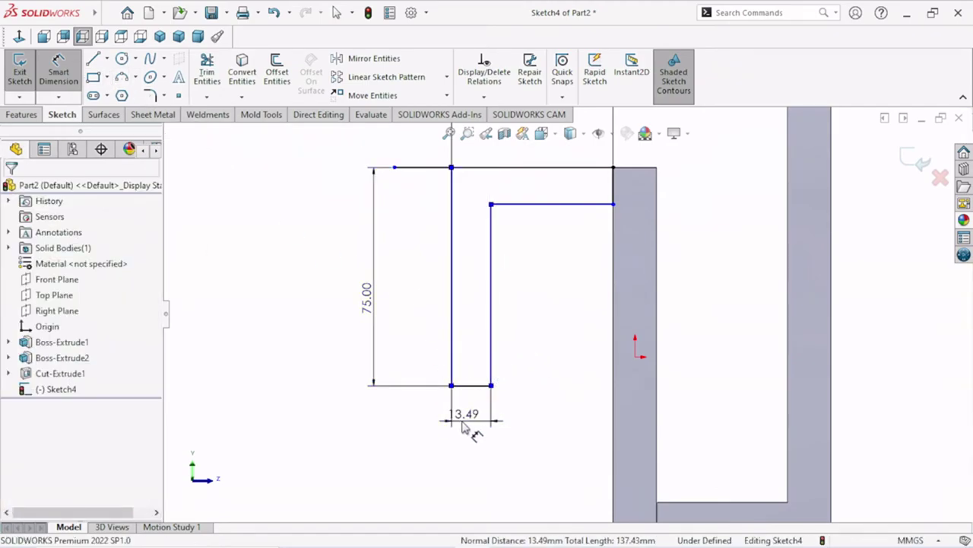
{"action": "left_click", "coordinate": [462, 426]}
{"action": "type", "text": "15"}
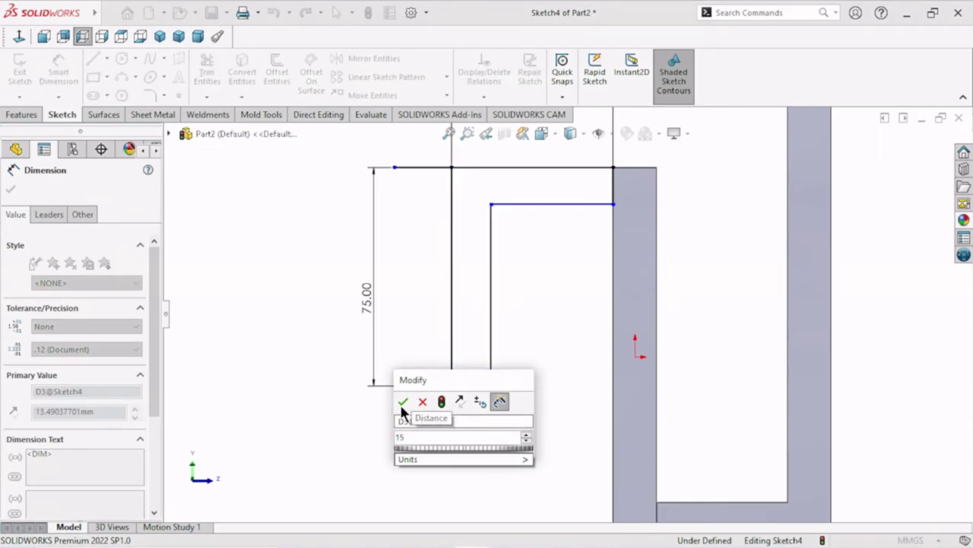
{"action": "left_click", "coordinate": [403, 400]}
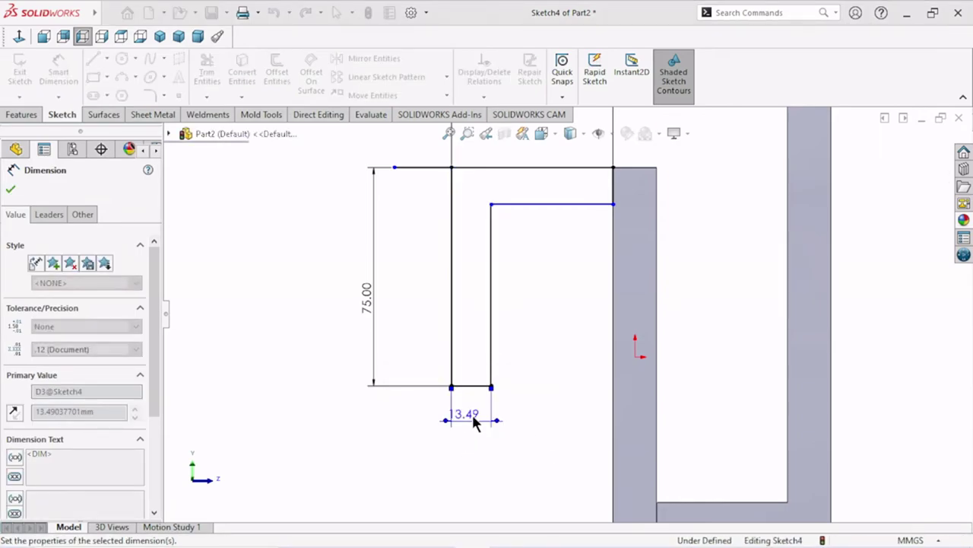
{"action": "left_click_drag", "start_coordinate": [472, 422], "coordinate": [420, 433]}
{"action": "left_click", "coordinate": [416, 432]}
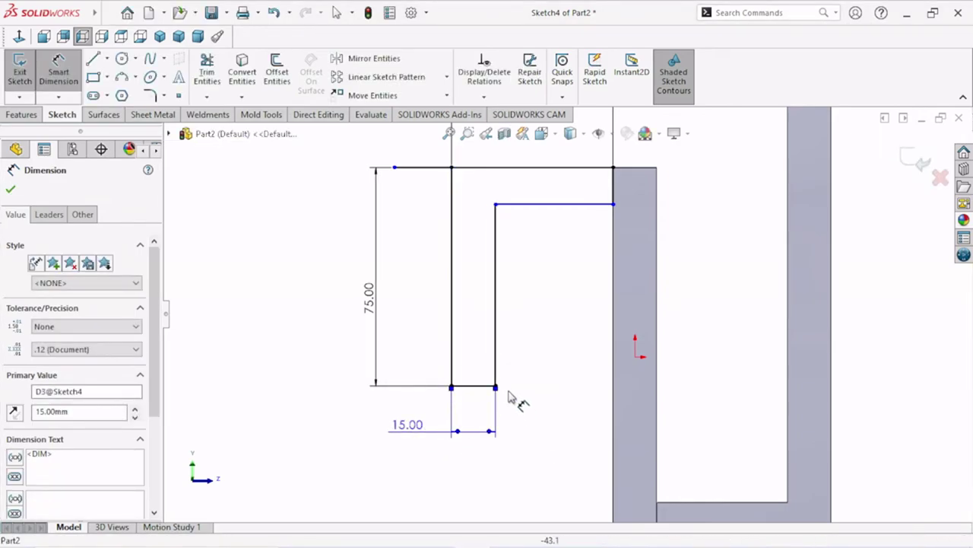
{"action": "key", "text": "f"}
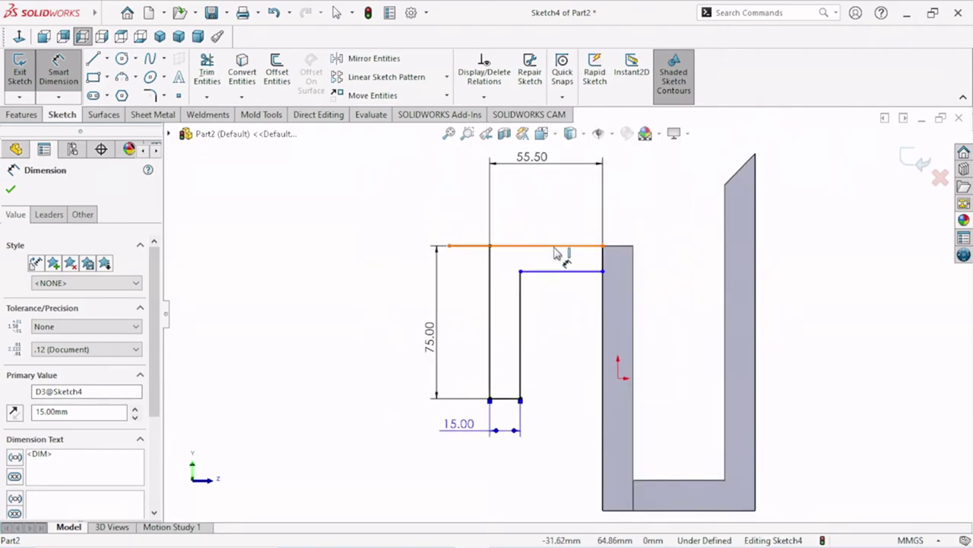
{"action": "left_click", "coordinate": [559, 247]}
{"action": "left_click", "coordinate": [564, 271]}
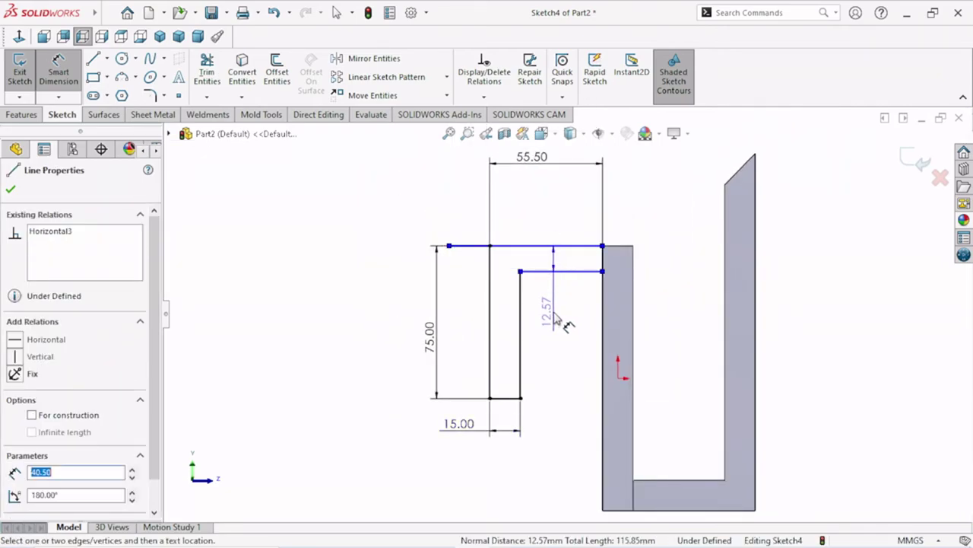
{"action": "left_click", "coordinate": [559, 319]}
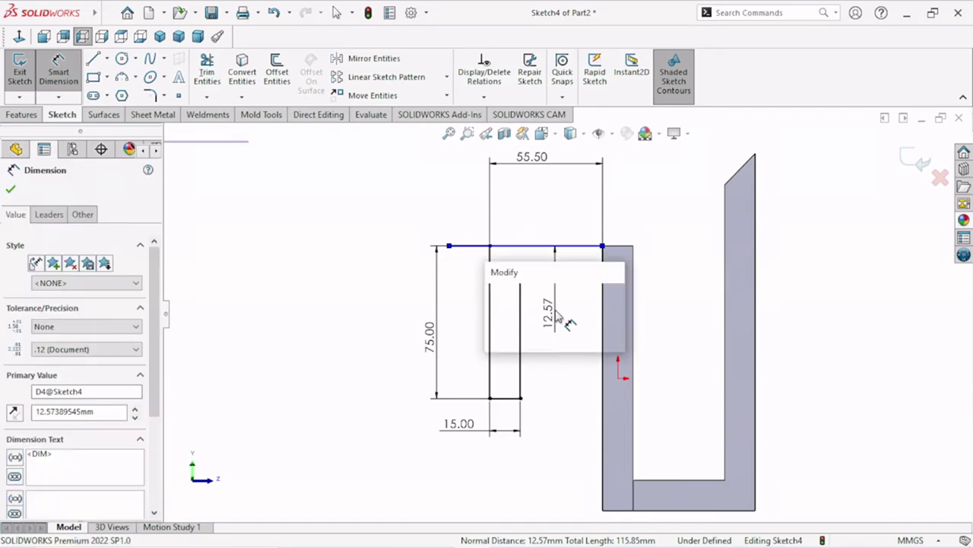
{"action": "type", "text": "15"}
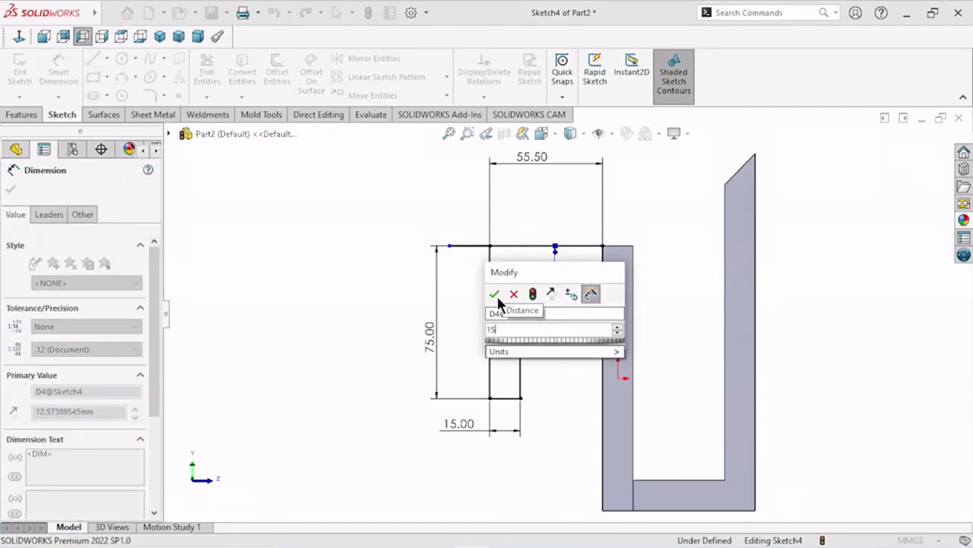
{"action": "left_click", "coordinate": [494, 294]}
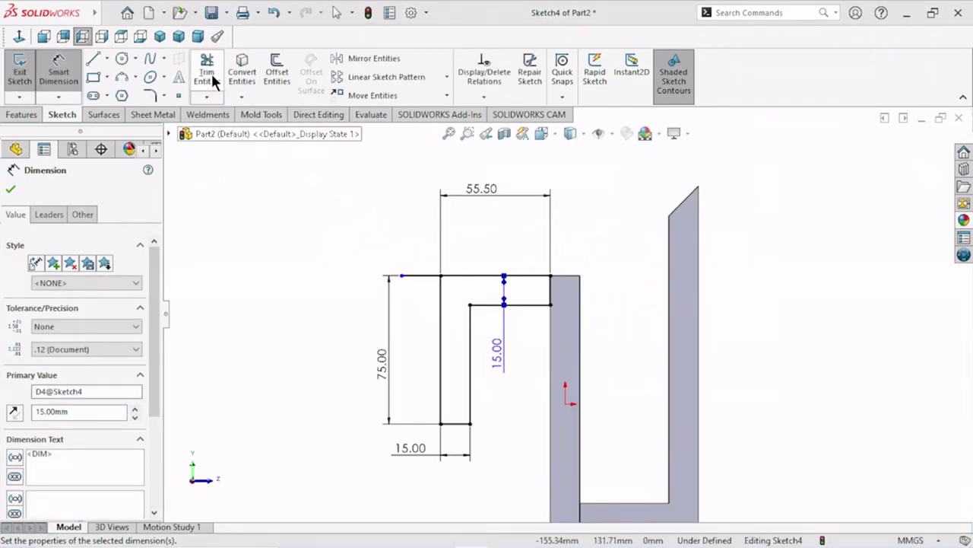
Trim the remaining stray line to close the L, making Sketch4 fully defined.
{"action": "left_click", "coordinate": [408, 243]}
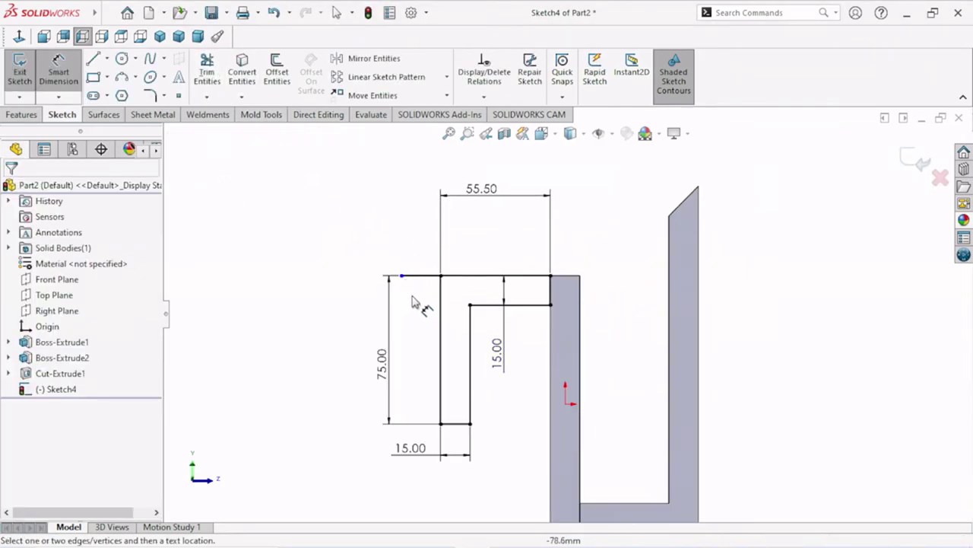
{"action": "left_click", "coordinate": [216, 72]}
{"action": "left_click_drag", "start_coordinate": [415, 290], "coordinate": [294, 324]}
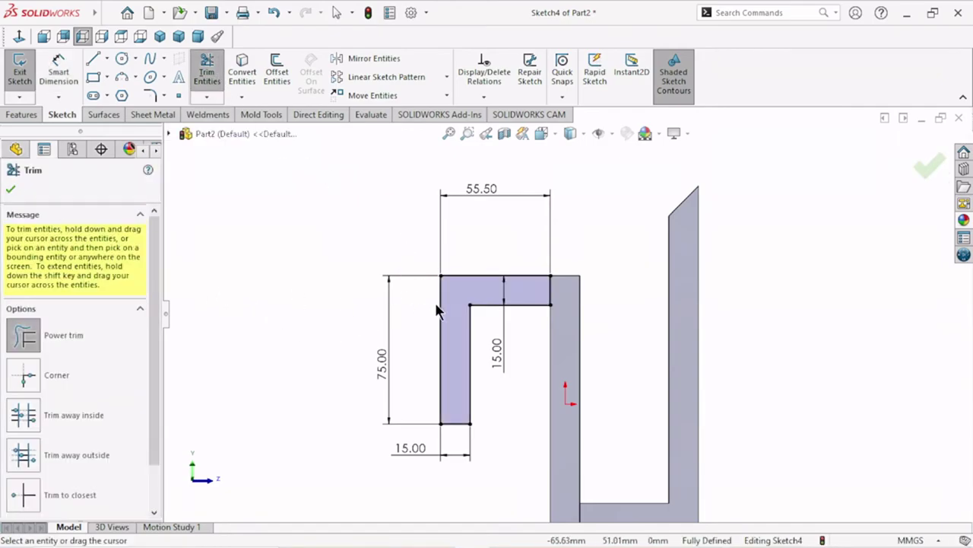
{"action": "left_click", "coordinate": [10, 191]}
{"action": "scroll", "coordinate": [475, 373], "scroll_direction": "up", "scroll_amount": 2}
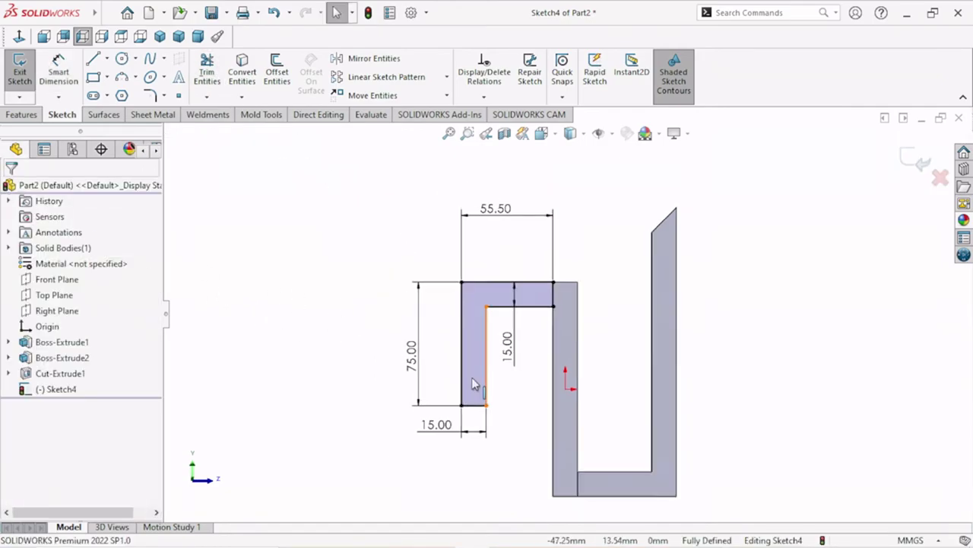
{"action": "scroll", "coordinate": [569, 380], "scroll_direction": "up", "scroll_amount": 2}
{"action": "scroll", "coordinate": [631, 380], "scroll_direction": "down", "scroll_amount": 3}
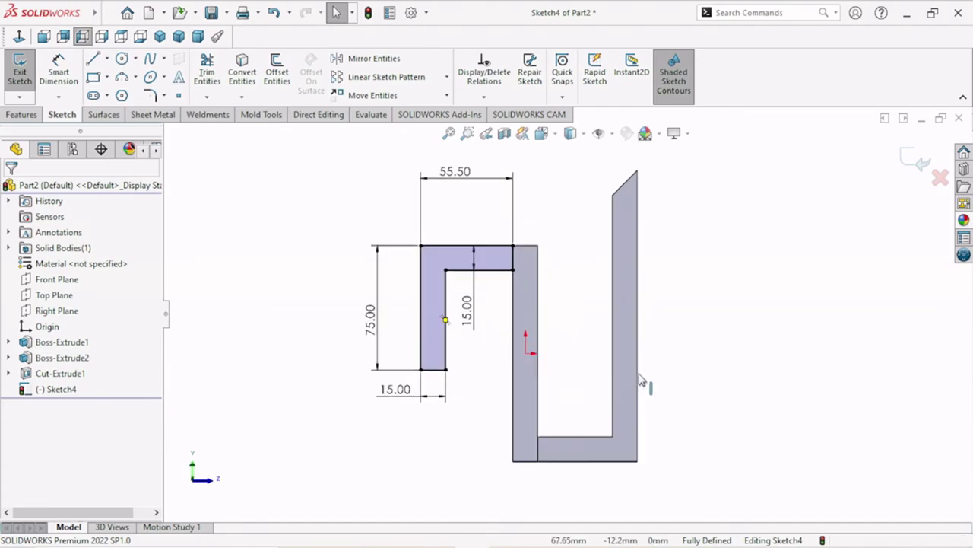
{"action": "left_click", "coordinate": [23, 114]}
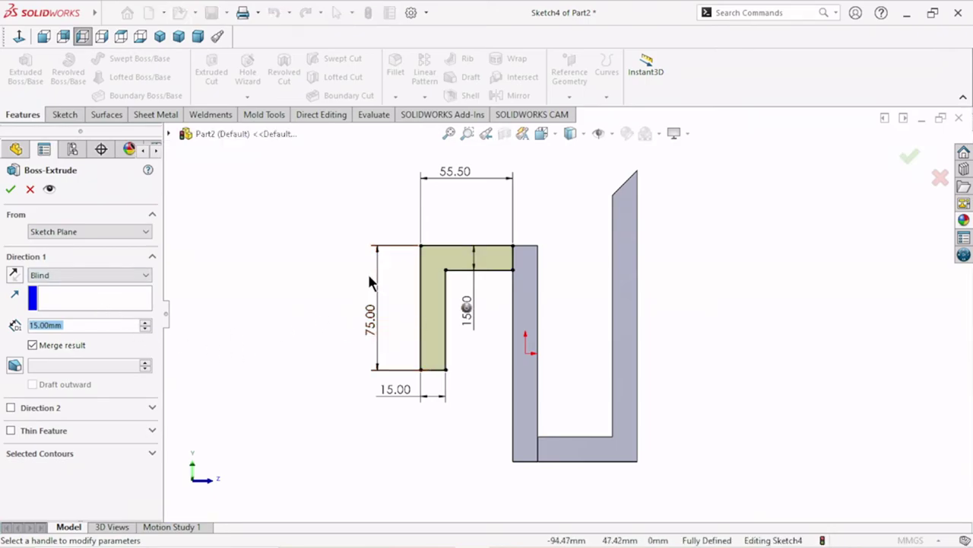
Extrude the L profile 15 mm blind in the reversed direction, creating Boss-Extrude3.
{"action": "left_click", "coordinate": [14, 276]}
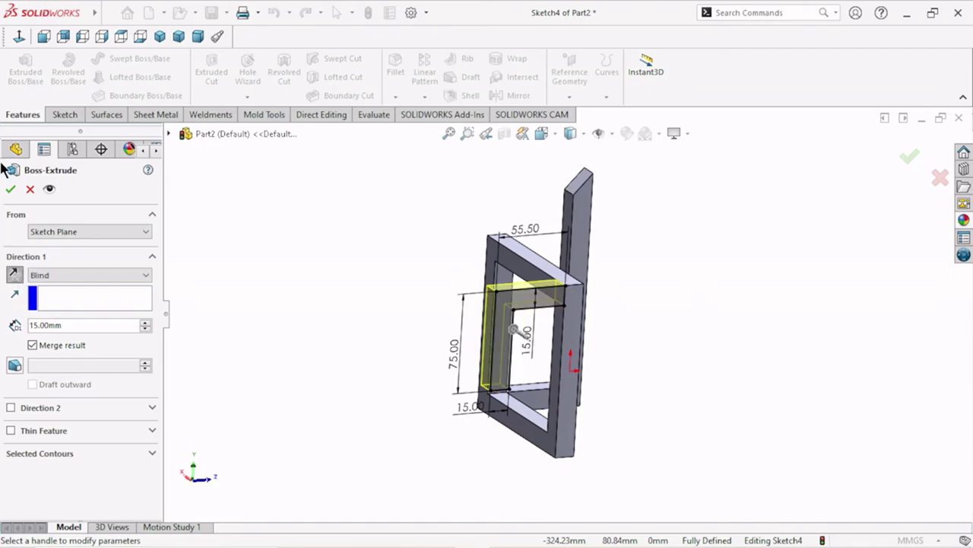
{"action": "left_click", "coordinate": [14, 191]}
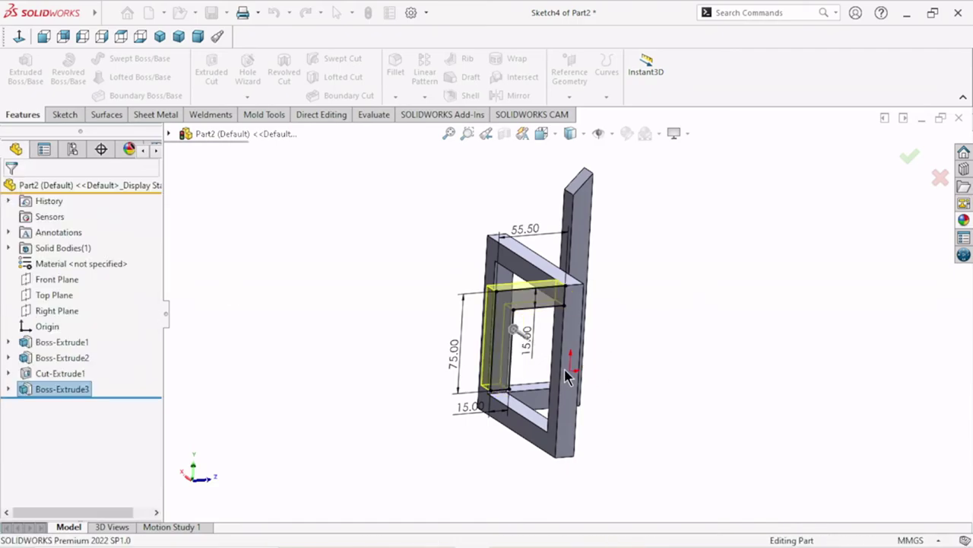
{"action": "scroll", "coordinate": [567, 369], "scroll_direction": "down", "scroll_amount": 2}
{"action": "scroll", "coordinate": [567, 369], "scroll_direction": "up", "scroll_amount": 2}
{"action": "mouse_move", "coordinate": [571, 354]}
{"action": "middle_mouse_down"}
{"action": "mouse_move", "coordinate": [561, 323]}
{"action": "mouse_move", "coordinate": [587, 387]}
{"action": "mouse_move", "coordinate": [569, 426]}
{"action": "mouse_move", "coordinate": [554, 404]}
{"action": "mouse_move", "coordinate": [563, 407]}
{"action": "middle_mouse_up"}
Apply the blue dimpled plastic appearance from the Plastic library to the whole part, Part2.
{"action": "left_click", "coordinate": [963, 220]}
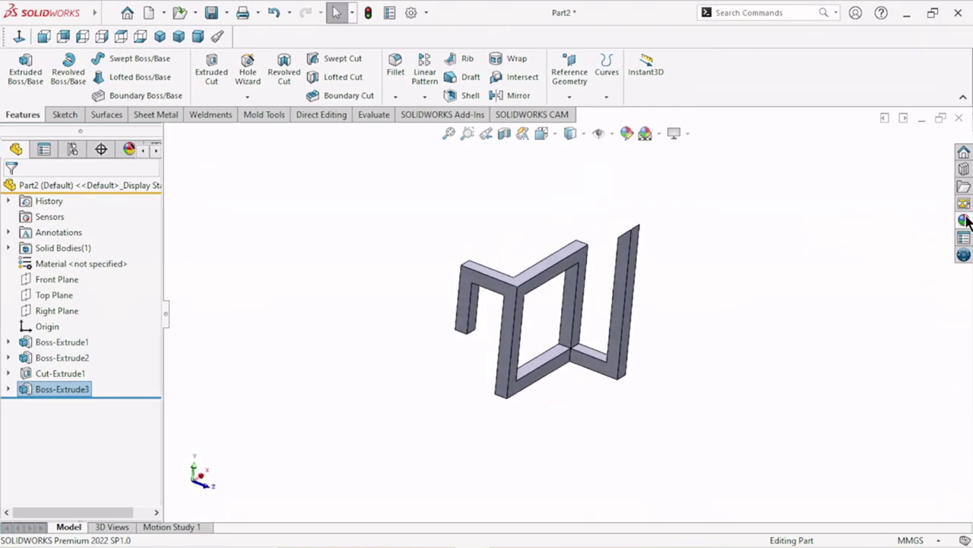
{"action": "left_click", "coordinate": [135, 185]}
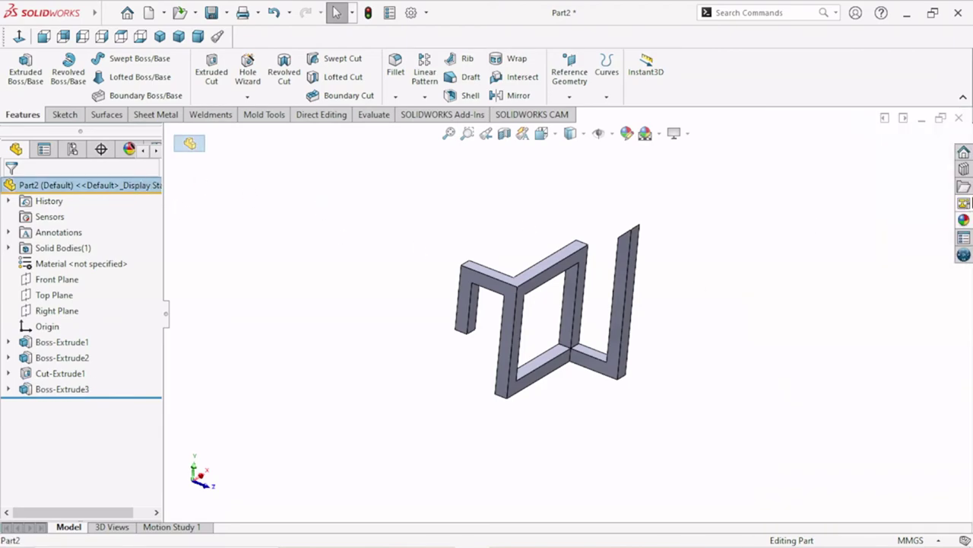
{"action": "left_click", "coordinate": [963, 220]}
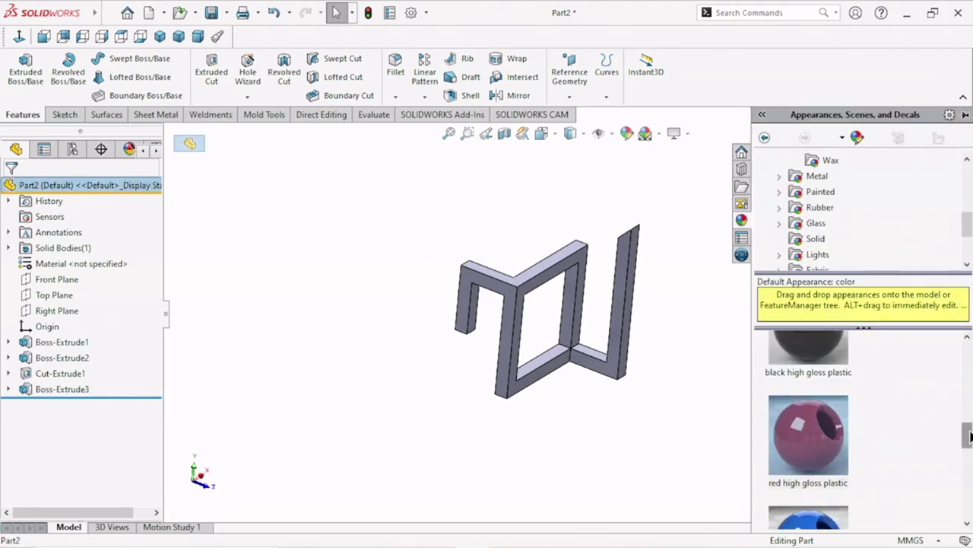
{"action": "left_click_drag", "start_coordinate": [967, 430], "coordinate": [967, 369]}
{"action": "scroll", "coordinate": [845, 209], "scroll_direction": "up", "scroll_amount": 1}
{"action": "scroll", "coordinate": [847, 219], "scroll_direction": "up", "scroll_amount": 3}
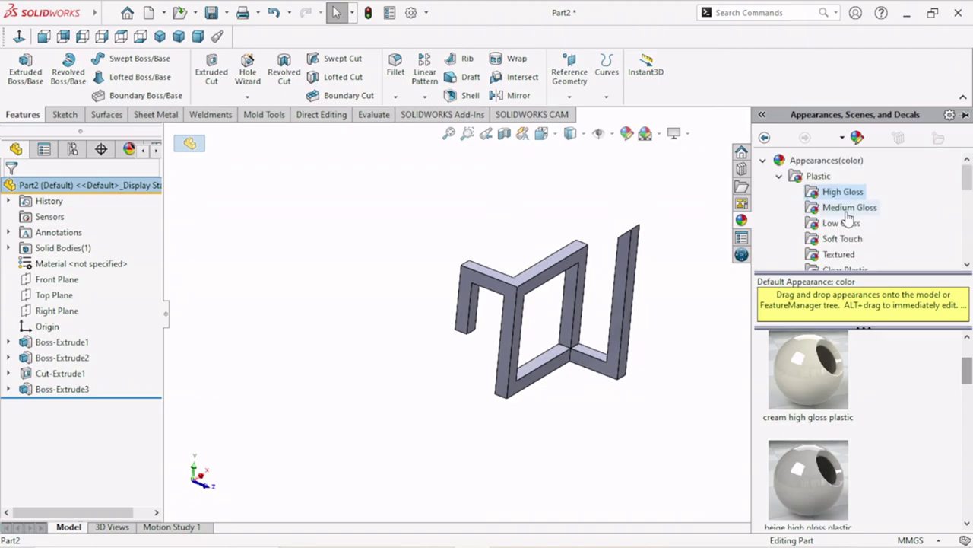
{"action": "double_click", "coordinate": [813, 175]}
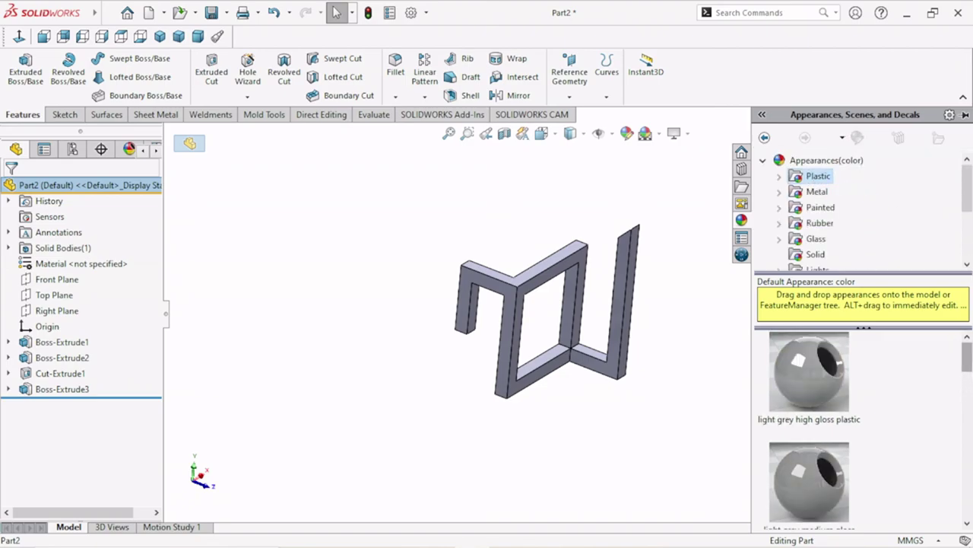
{"action": "left_click_drag", "start_coordinate": [967, 354], "coordinate": [967, 472]}
{"action": "left_click", "coordinate": [850, 445]}
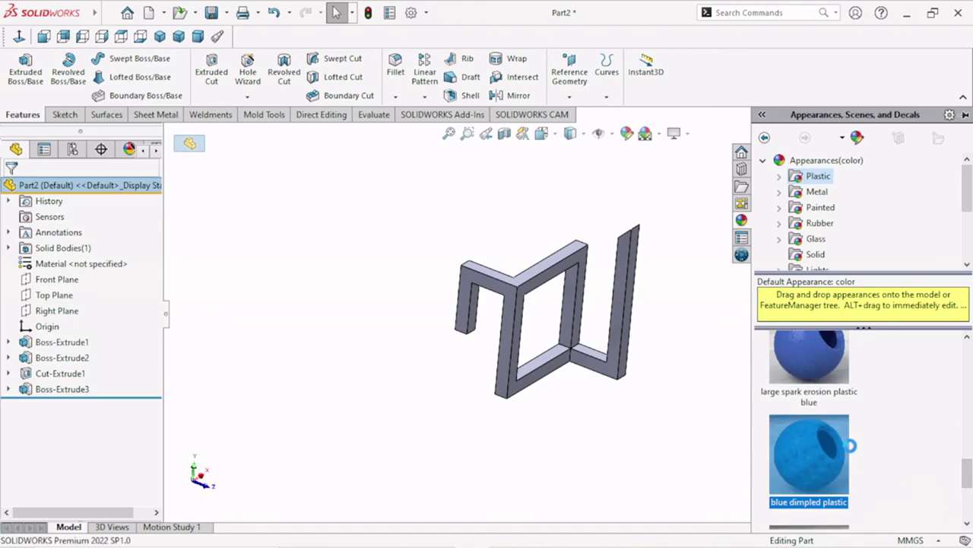
{"action": "scroll", "coordinate": [641, 330], "scroll_direction": "down", "scroll_amount": 3}
{"action": "scroll", "coordinate": [642, 330], "scroll_direction": "up", "scroll_amount": 3}
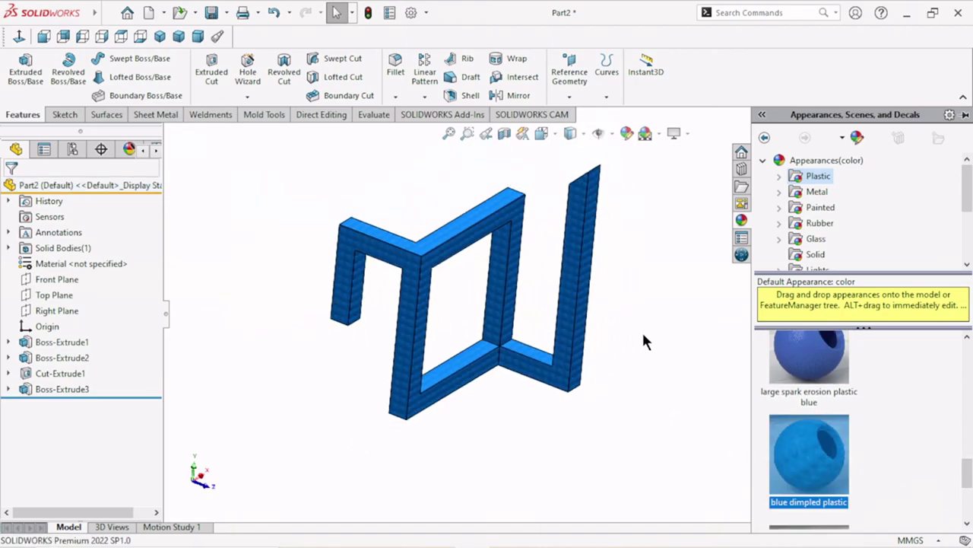
{"action": "middle_click_drag", "start_coordinate": [667, 330], "coordinate": [640, 258]}
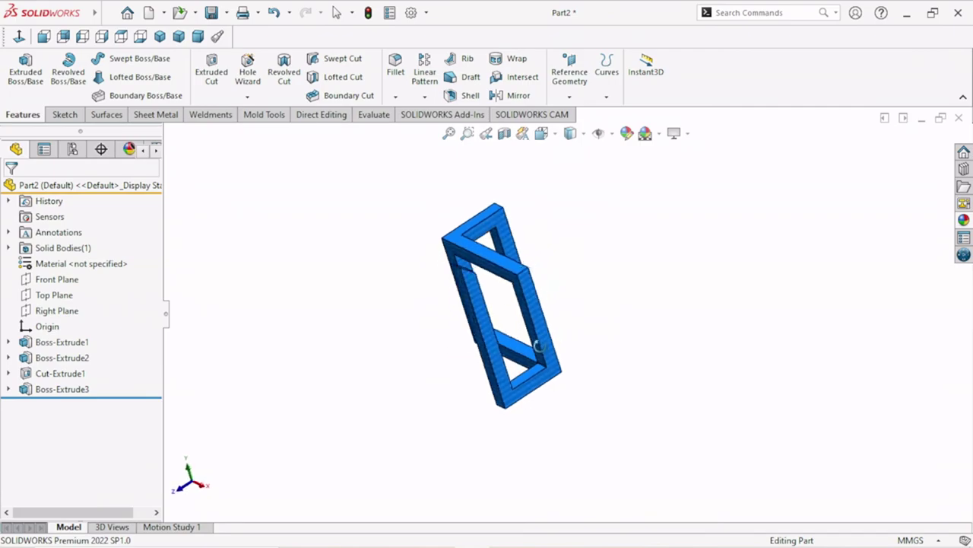
{"action": "mouse_move", "coordinate": [594, 264]}
{"action": "middle_mouse_down"}
{"action": "mouse_move", "coordinate": [459, 350]}
{"action": "mouse_move", "coordinate": [764, 394]}
{"action": "mouse_move", "coordinate": [645, 439]}
{"action": "mouse_move", "coordinate": [619, 250]}
{"action": "mouse_move", "coordinate": [600, 393]}
{"action": "mouse_move", "coordinate": [689, 413]}
{"action": "mouse_move", "coordinate": [652, 396]}
{"action": "middle_mouse_up"}
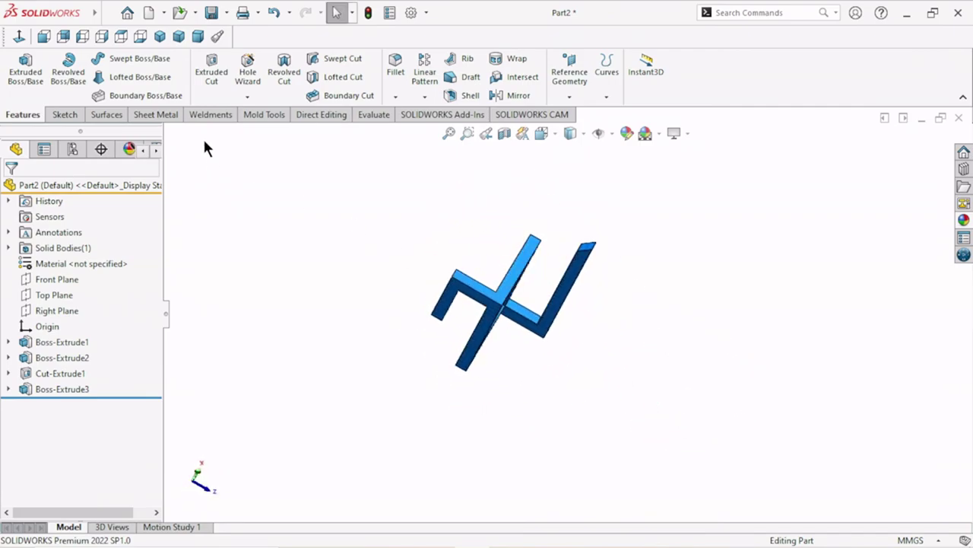
Show the part in isometric, front, back, left, right, top and bottom views.
{"action": "left_click", "coordinate": [152, 32]}
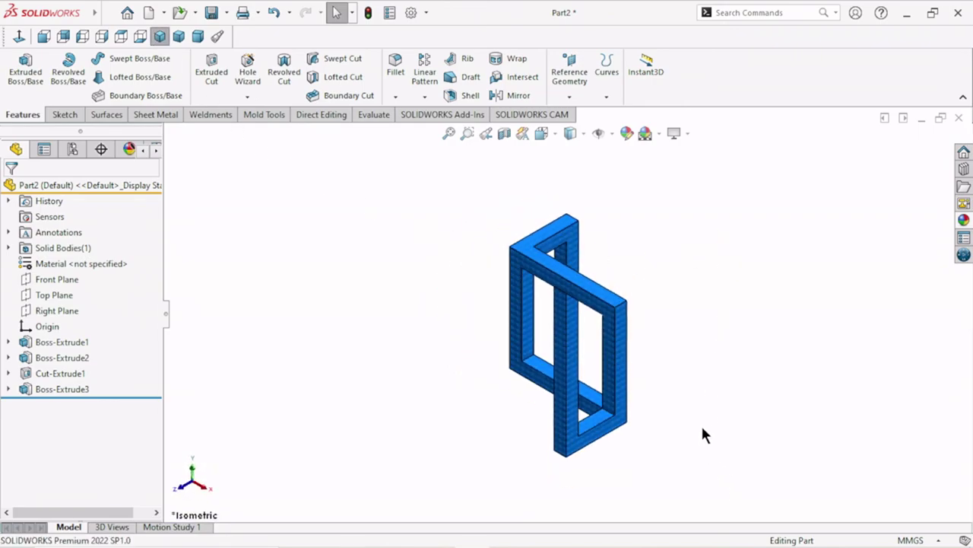
{"action": "key", "text": "f"}
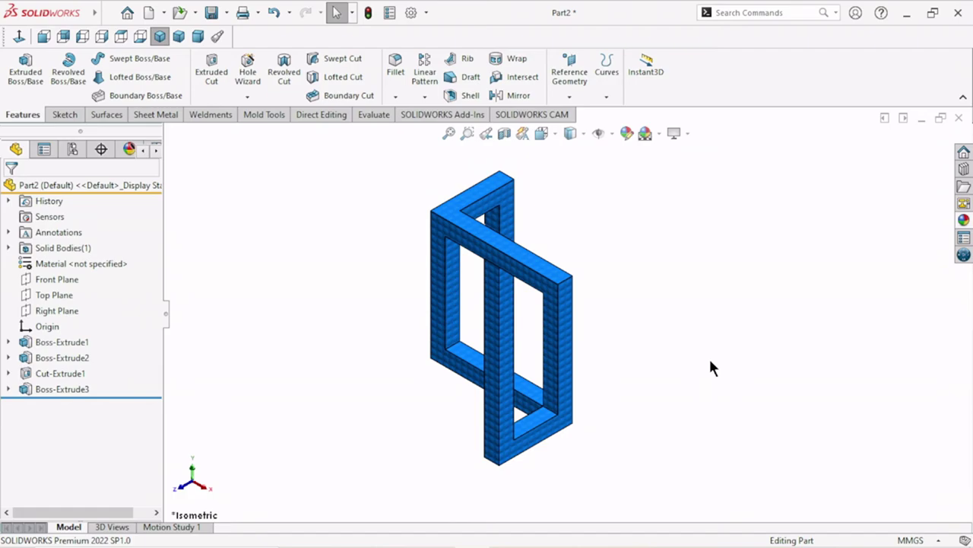
{"action": "left_click", "coordinate": [44, 37]}
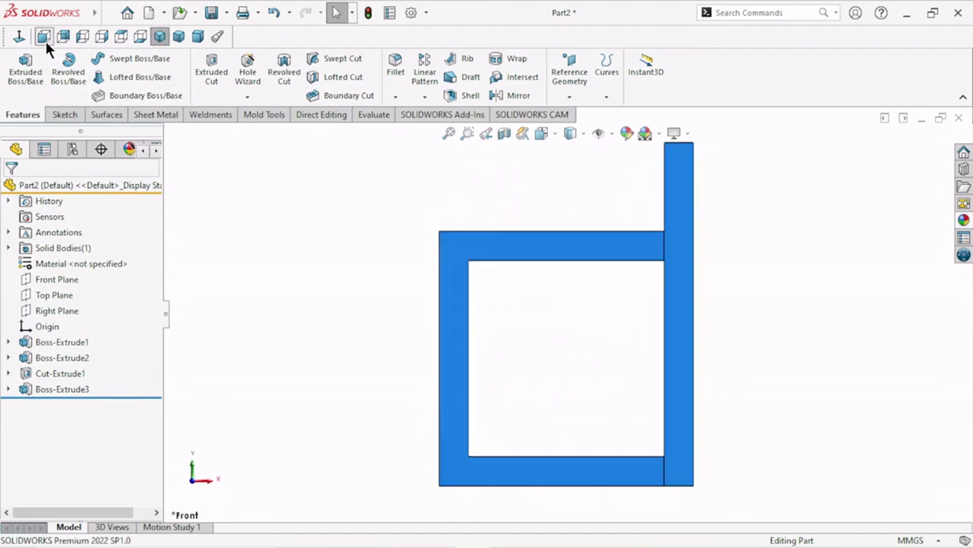
{"action": "left_click", "coordinate": [66, 38]}
{"action": "left_click", "coordinate": [82, 35]}
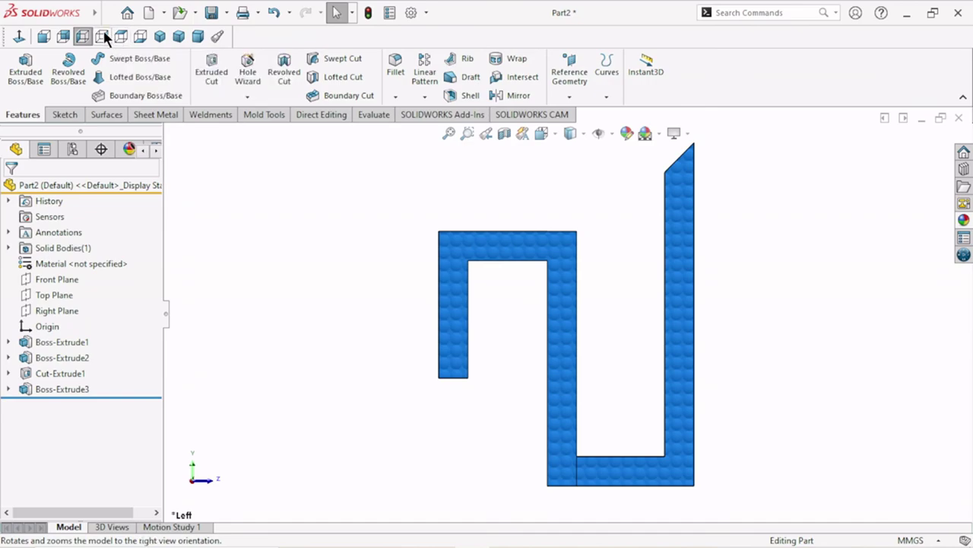
{"action": "left_click", "coordinate": [102, 36]}
{"action": "left_click", "coordinate": [124, 38]}
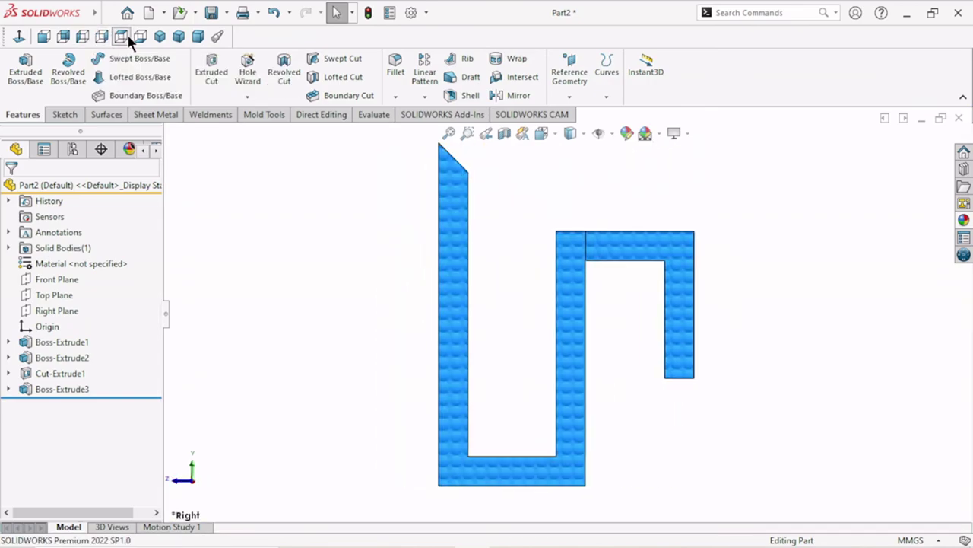
{"action": "left_click", "coordinate": [142, 36]}
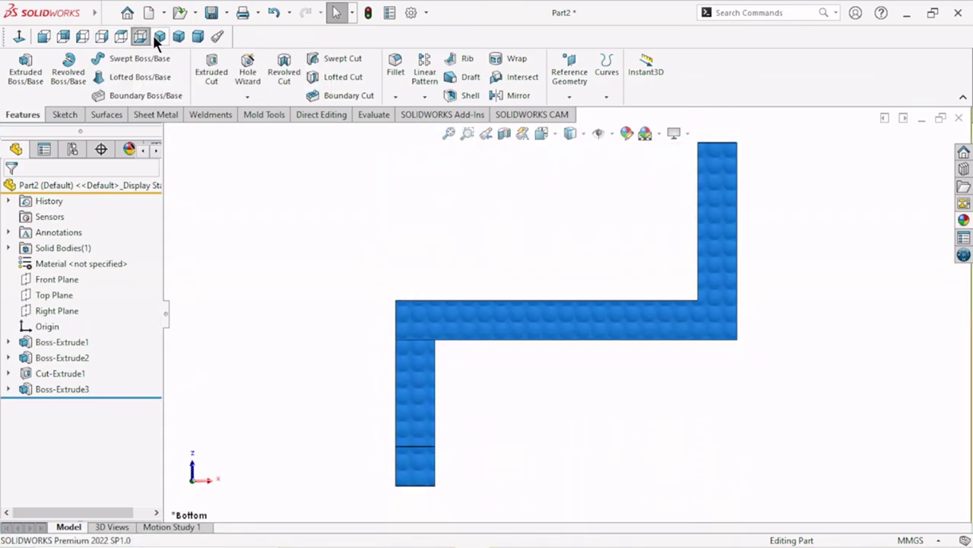
Show the part in trimetric and dimetric orientations, ending on isometric.
{"action": "left_click", "coordinate": [159, 36]}
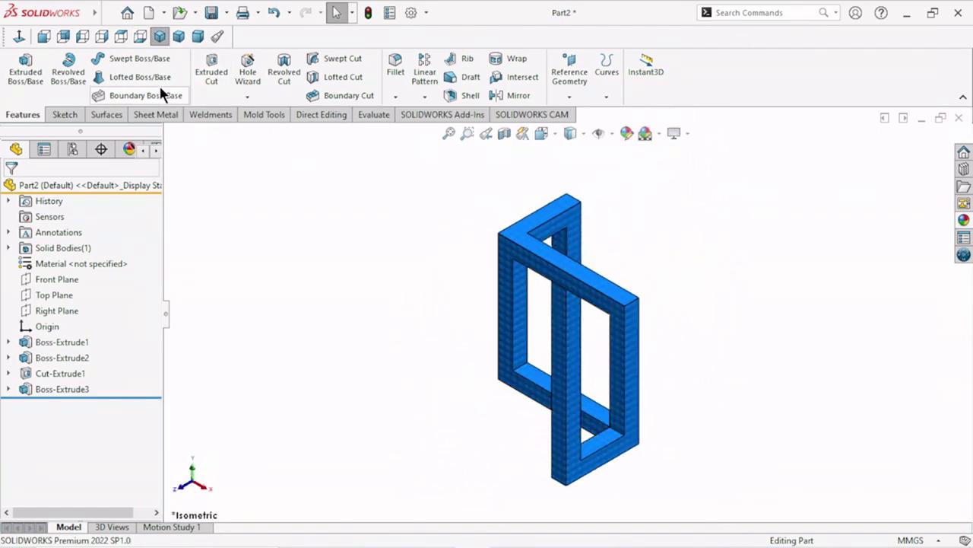
{"action": "left_click", "coordinate": [181, 38]}
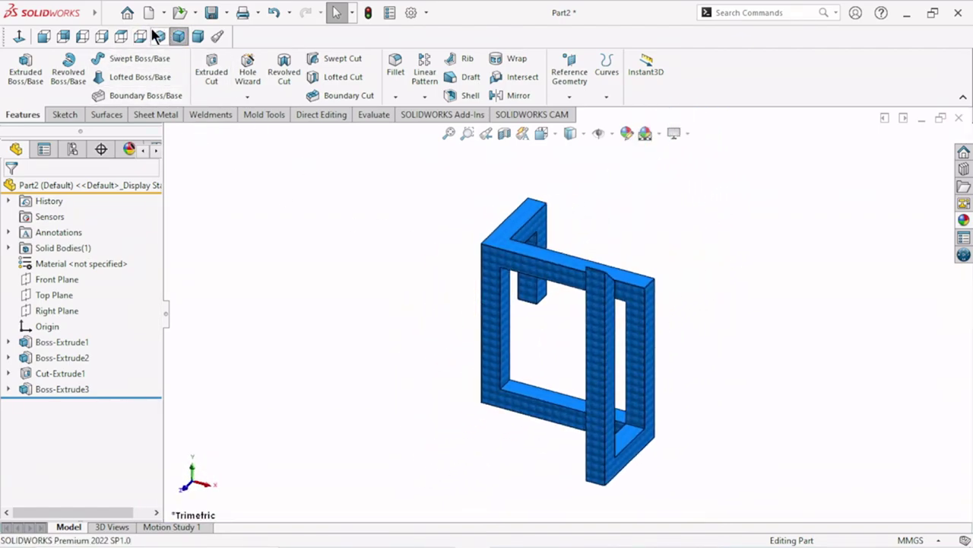
{"action": "left_click", "coordinate": [159, 38]}
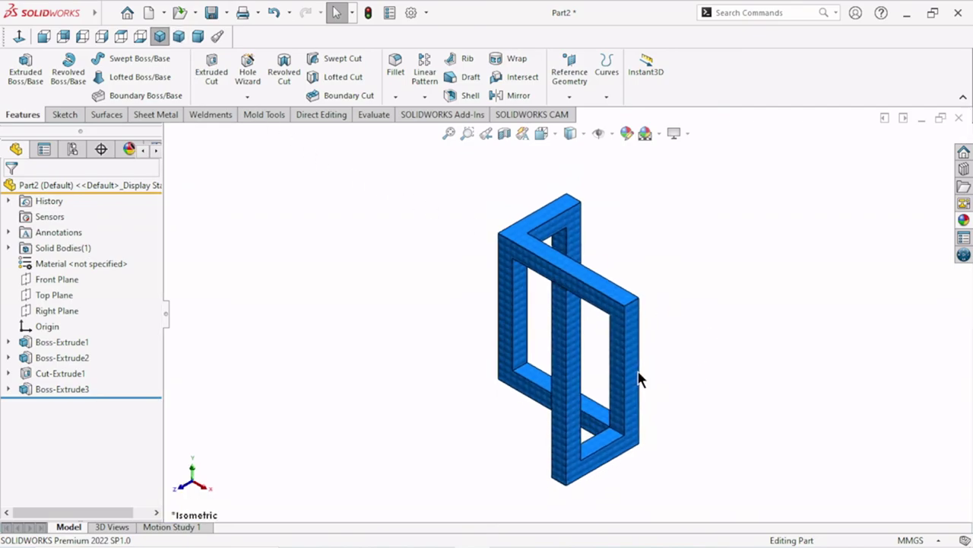
{"action": "left_click", "coordinate": [199, 37]}
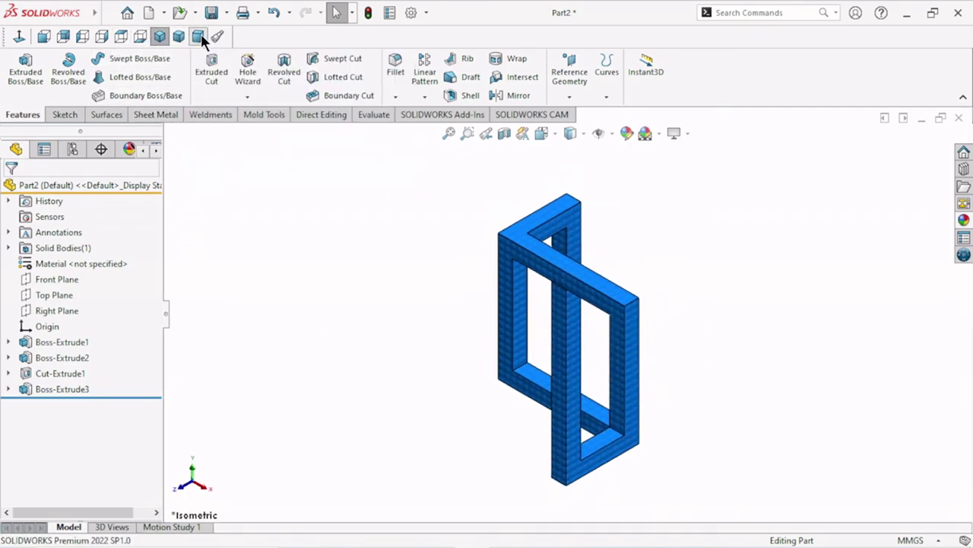
{"action": "left_click", "coordinate": [162, 36]}
{"action": "scroll", "coordinate": [683, 388], "scroll_direction": "down", "scroll_amount": 2}
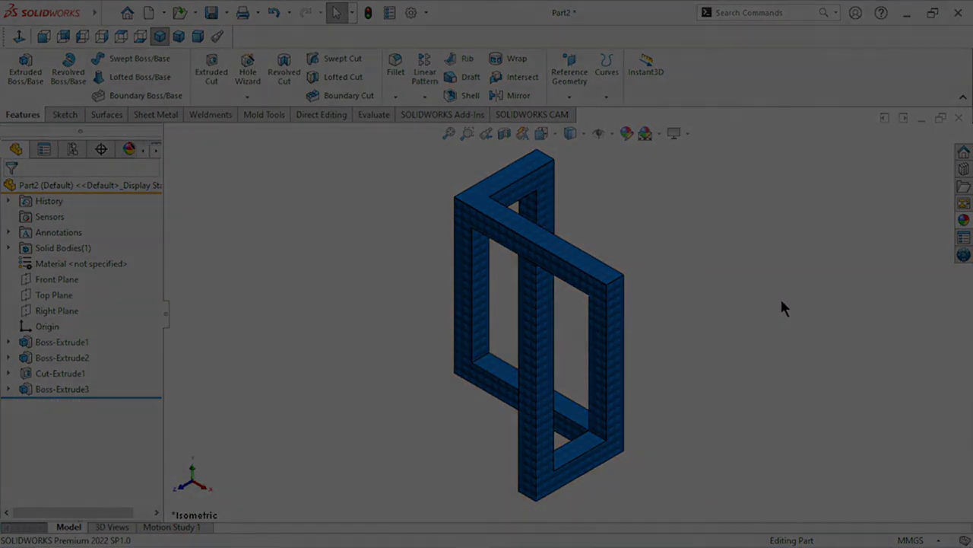